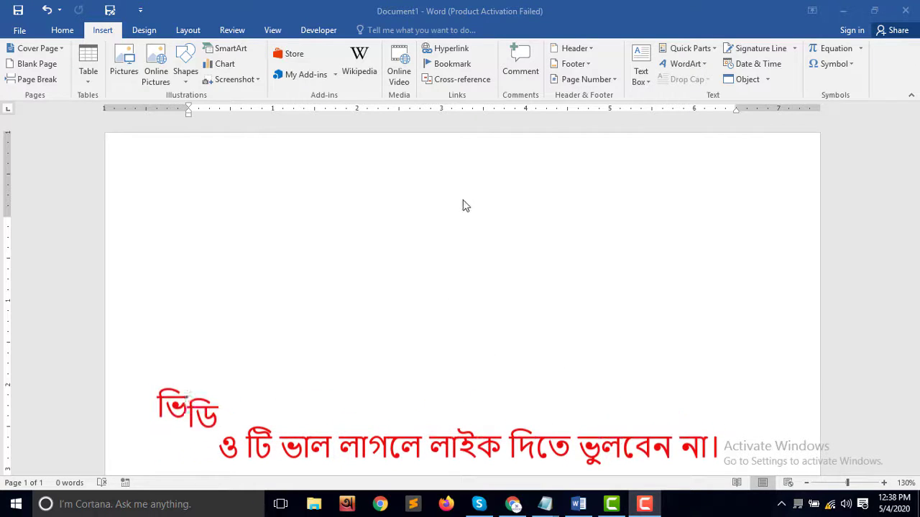
# Step: Fill the blank document with placeholder text using the formula =rand(5,6)
pyautogui.click(270, 276)
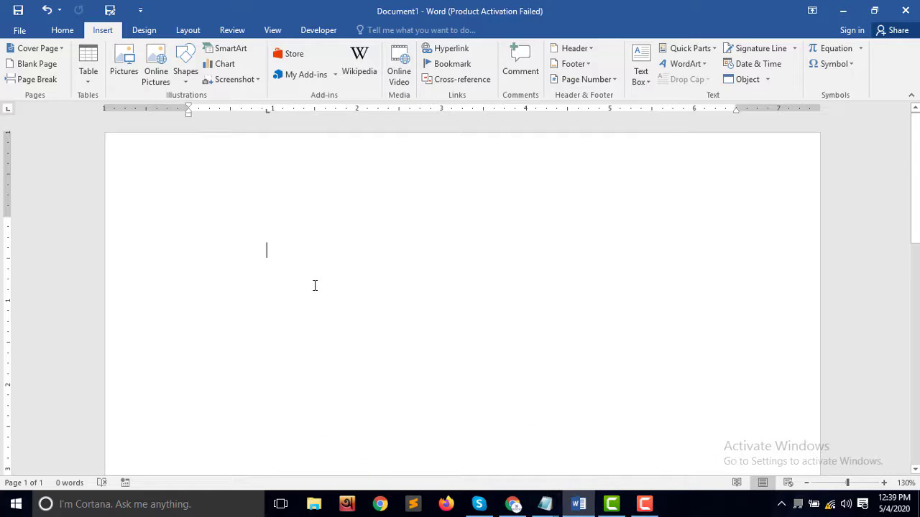
pyautogui.write('=ra')
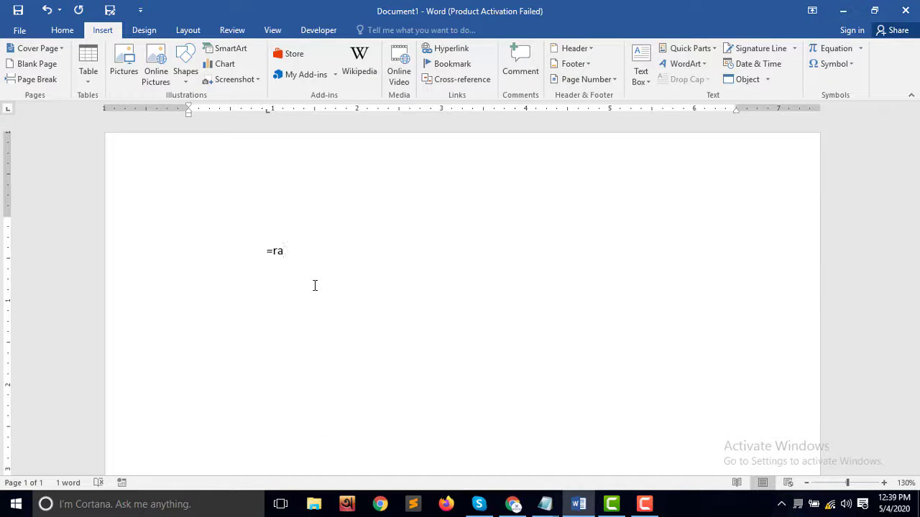
pyautogui.write('nd(5,6)')
pyautogui.press('Return')
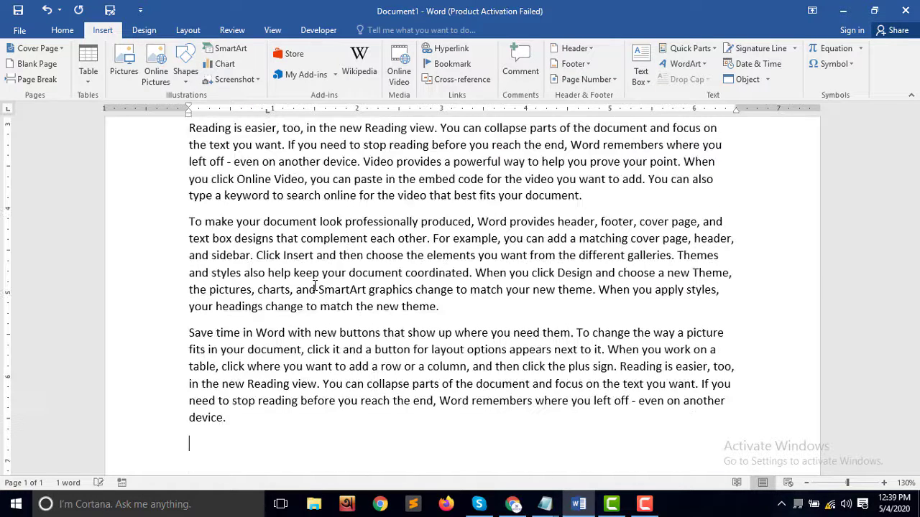
# Step: Justify all the paragraphs of the document
pyautogui.scroll(4, 319, 284)
pyautogui.scroll(3, 244, 353)
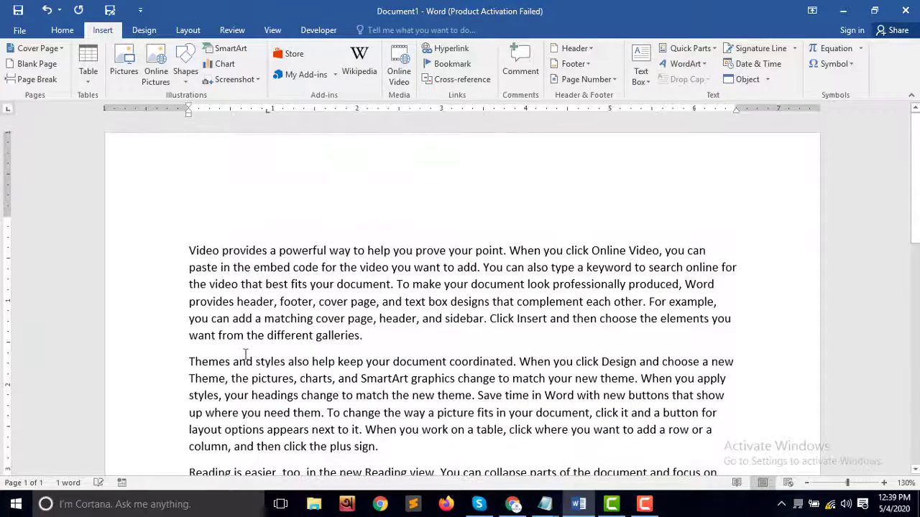
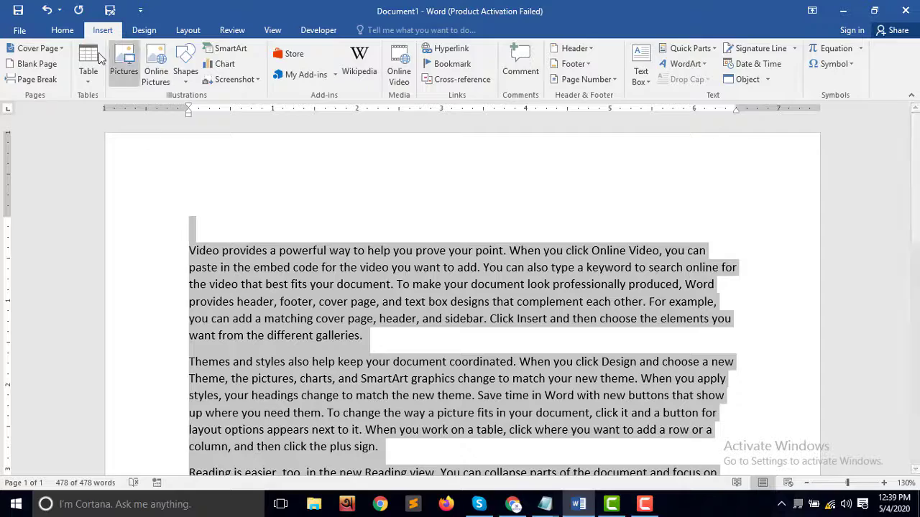
pyautogui.click(63, 30)
pyautogui.click(339, 74)
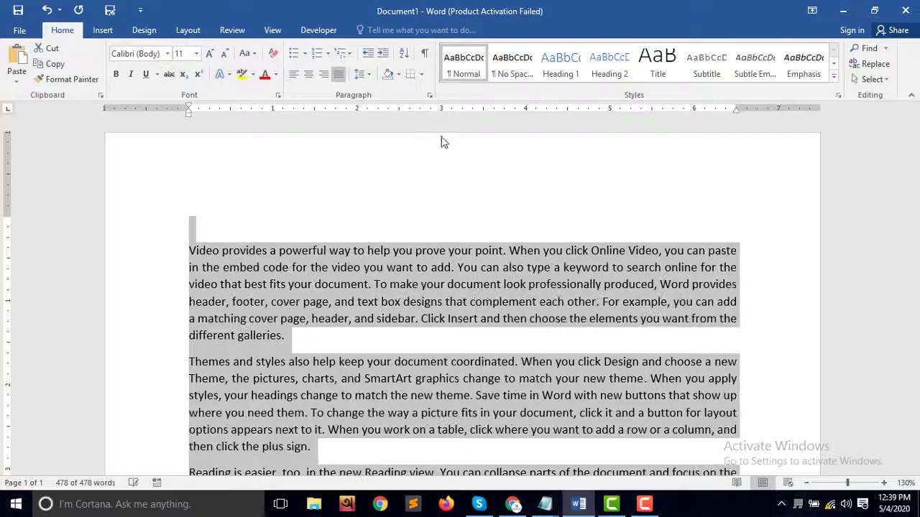
pyautogui.click(450, 321)
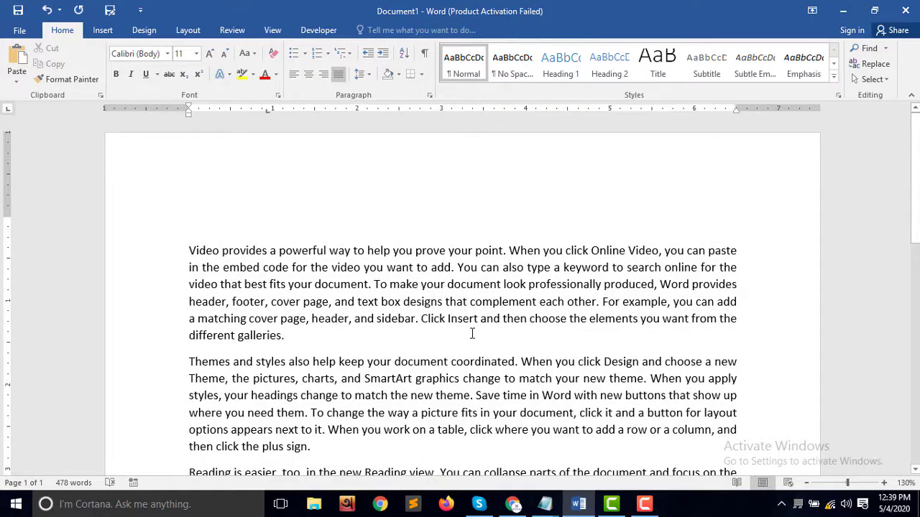
# Step: Examine the page from its upper margin to its lower margin, where the header and footer areas lie
pyautogui.scroll(-6, 472, 333)
pyautogui.scroll(6, 474, 331)
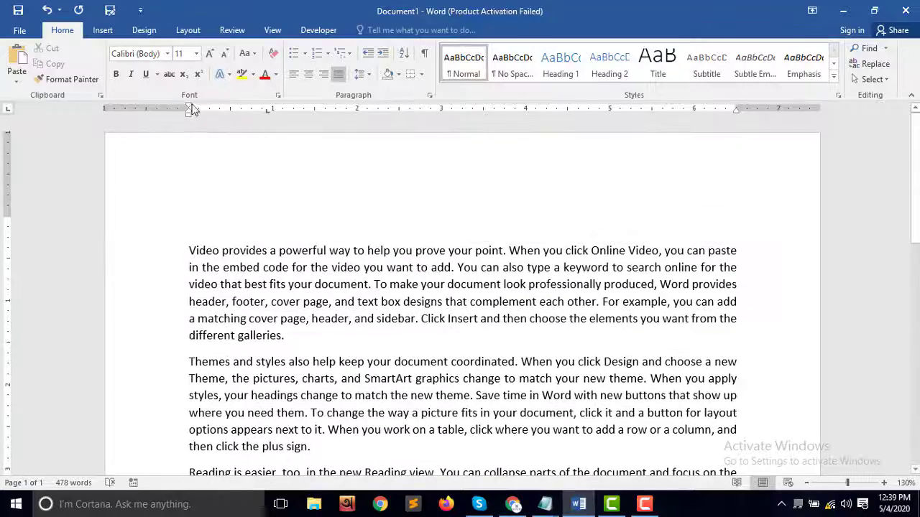
pyautogui.click(102, 31)
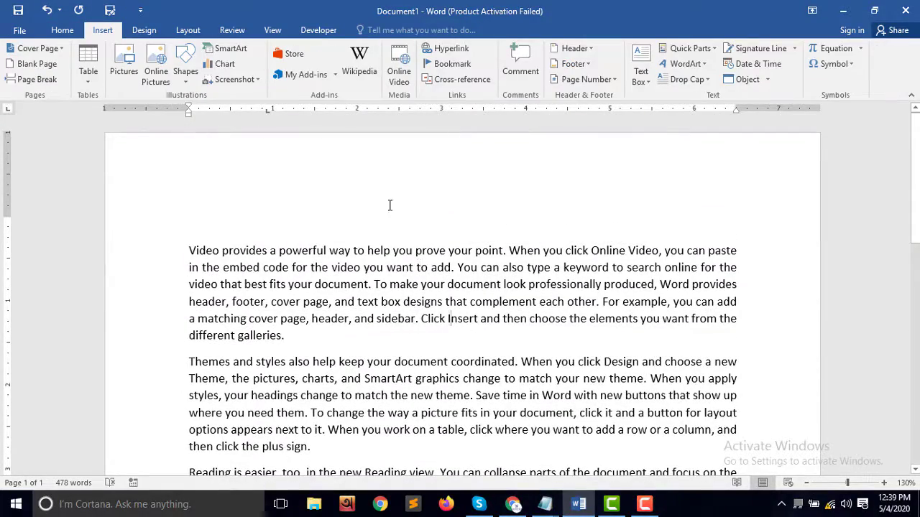
pyautogui.scroll(-10, 419, 253)
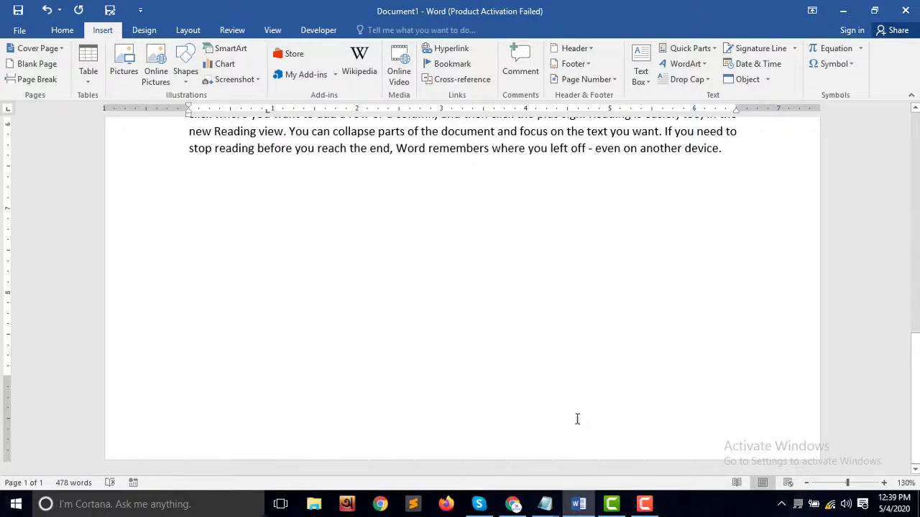
pyautogui.scroll(3, 428, 401)
pyautogui.scroll(4, 429, 401)
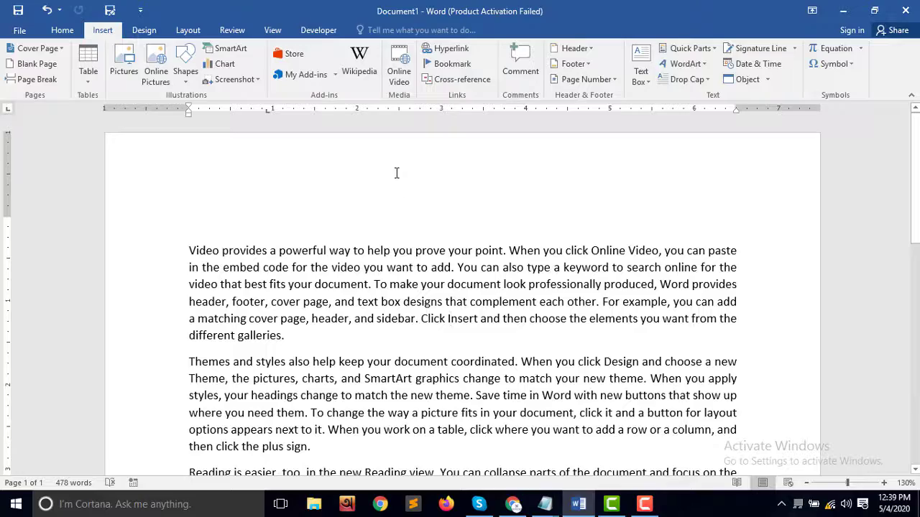
pyautogui.scroll(-8, 415, 336)
pyautogui.scroll(-2, 415, 337)
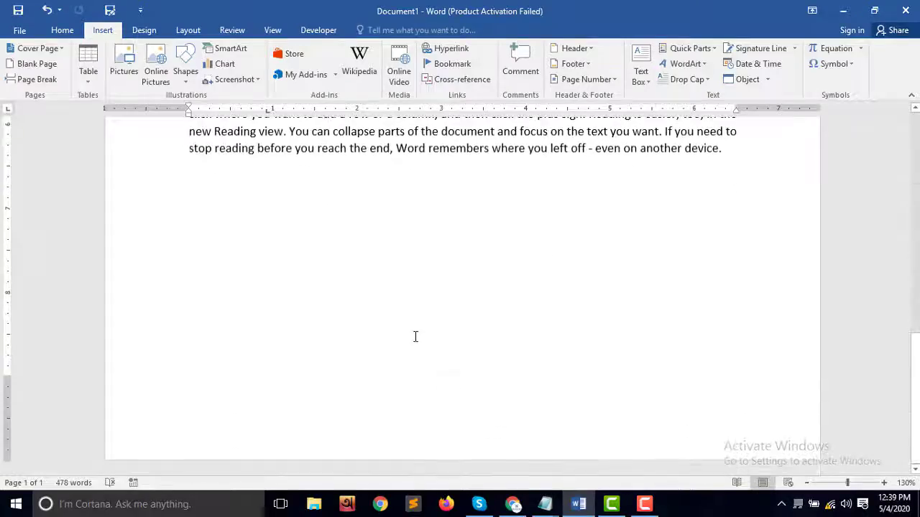
pyautogui.scroll(10, 417, 425)
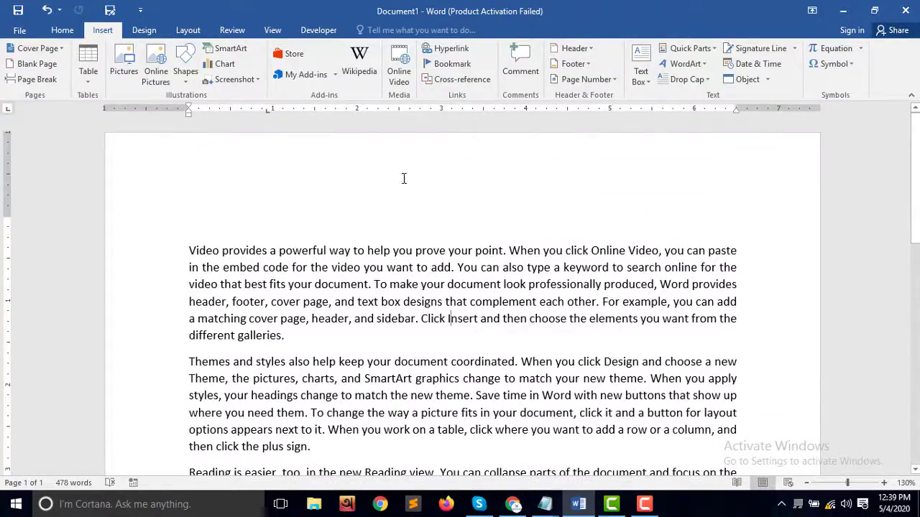
pyautogui.scroll(-8, 334, 445)
pyautogui.scroll(-1, 334, 445)
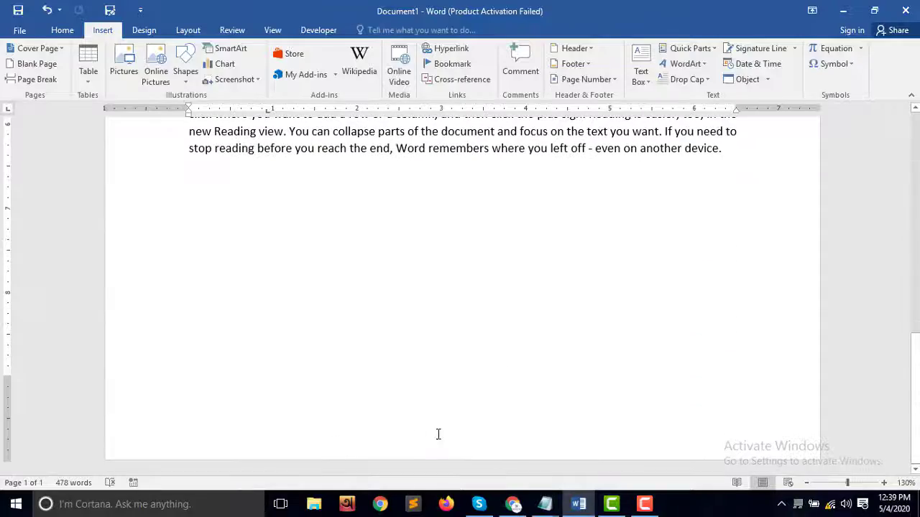
pyautogui.scroll(10, 437, 403)
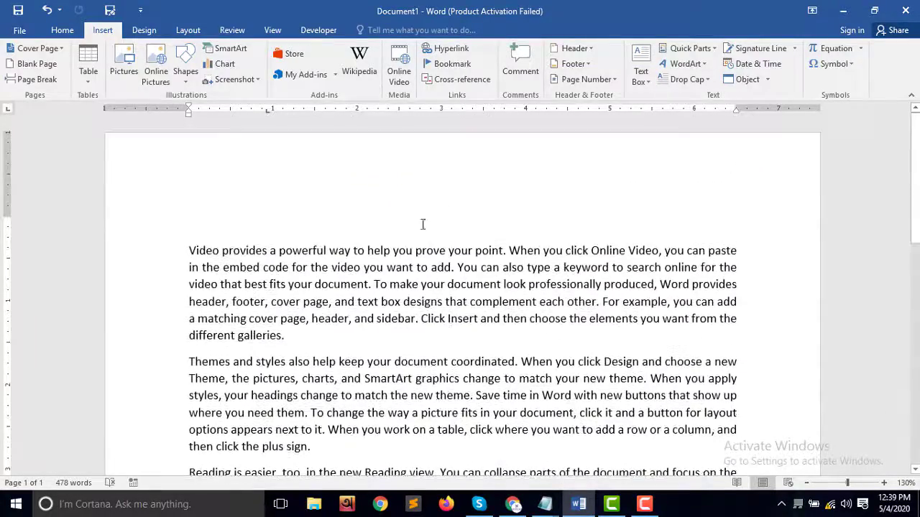
# Step: Insert the built-in Blank header and enter "Chapter1" as its text
pyautogui.click(589, 49)
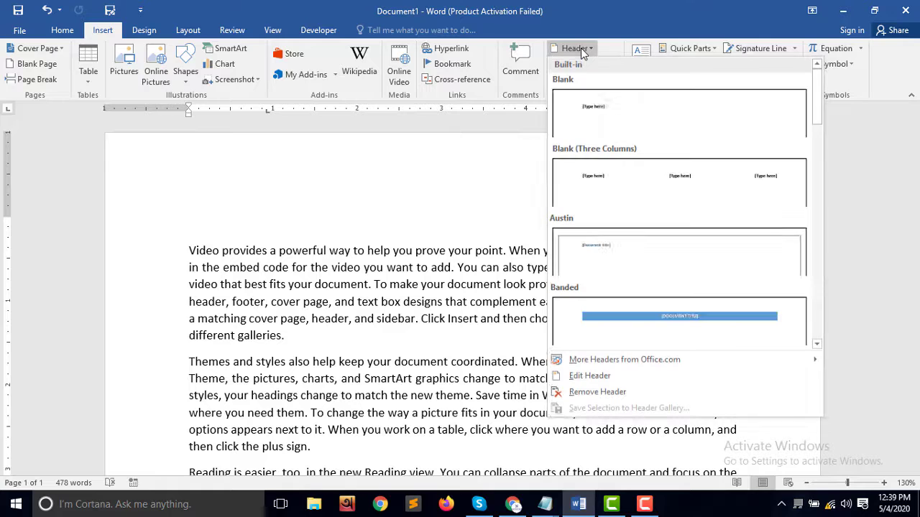
pyautogui.click(588, 119)
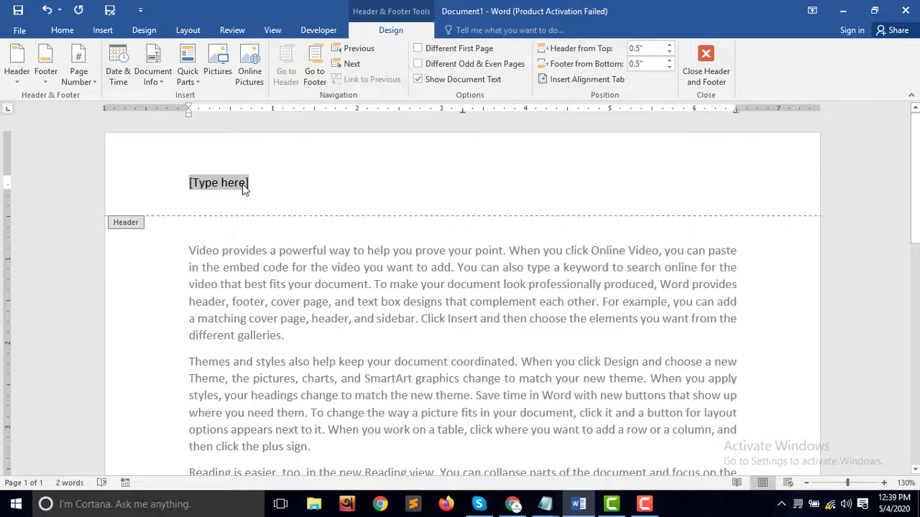
pyautogui.write('Chapter1')
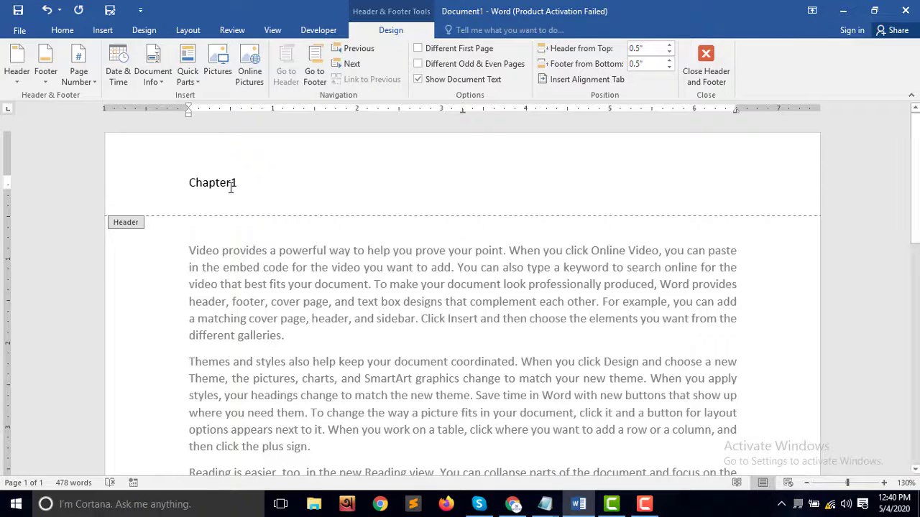
# Step: Centre the "Chapter1" header text and return to editing the document body
pyautogui.moveTo(244, 185); pyautogui.dragTo(182, 190)
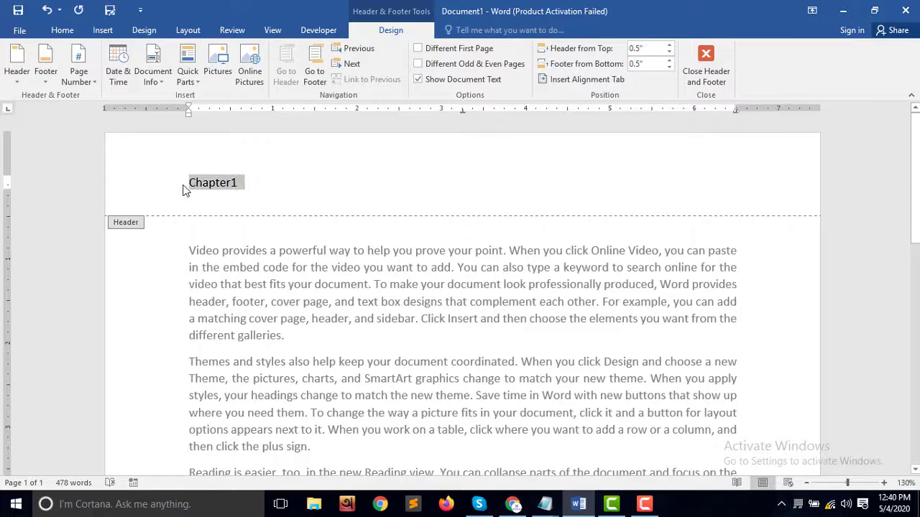
pyautogui.click(62, 29)
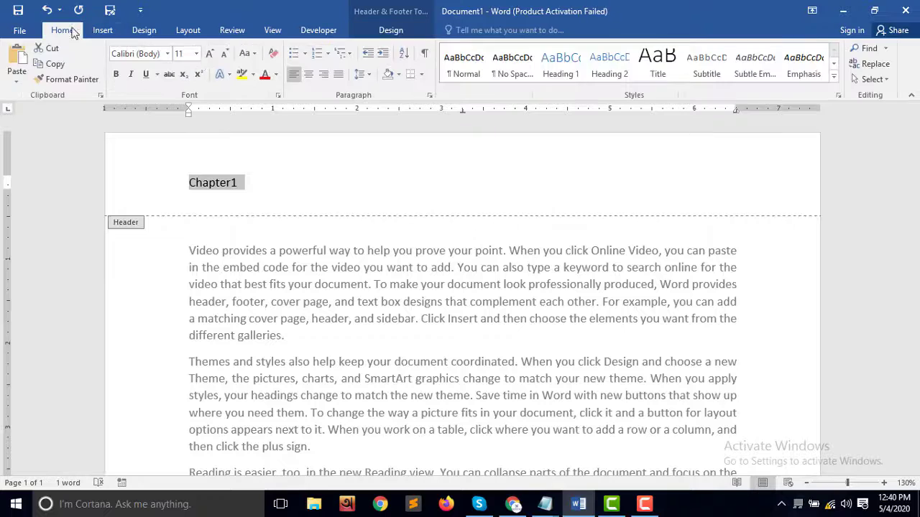
pyautogui.click(310, 76)
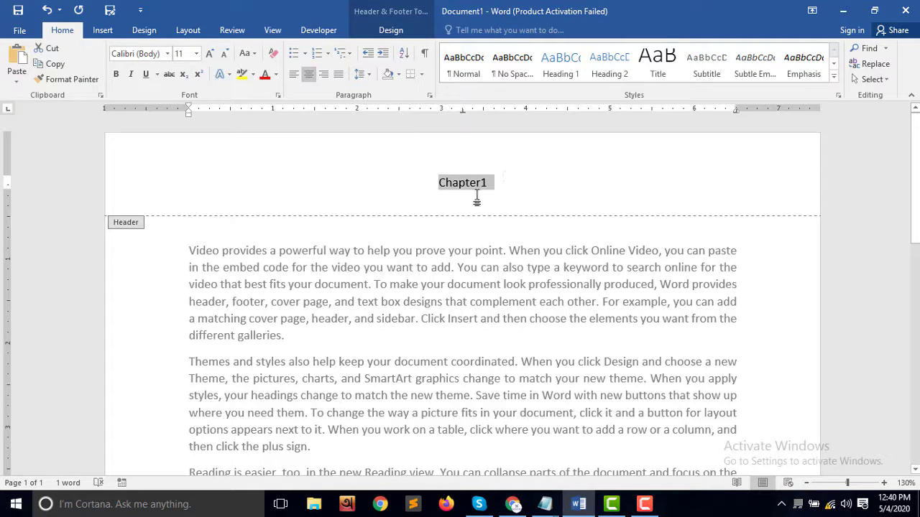
pyautogui.click(103, 30)
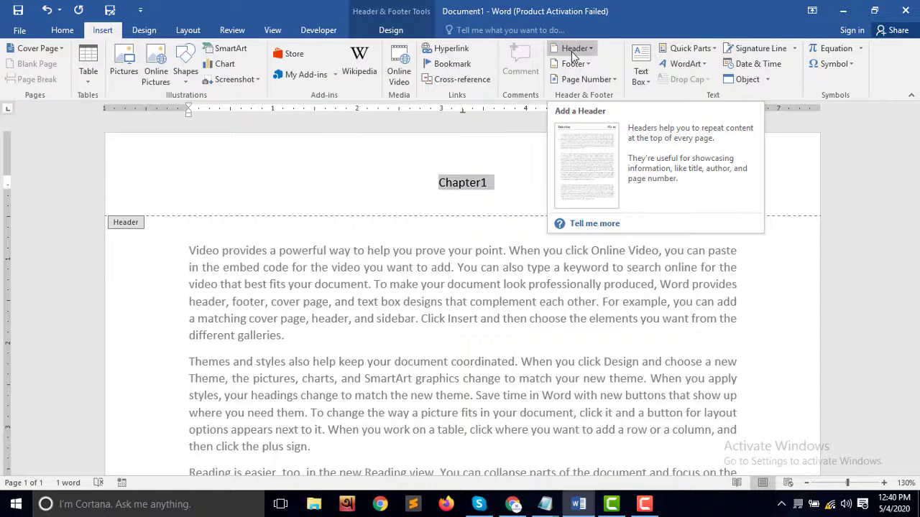
pyautogui.scroll(-3, 496, 243)
pyautogui.scroll(-10, 497, 245)
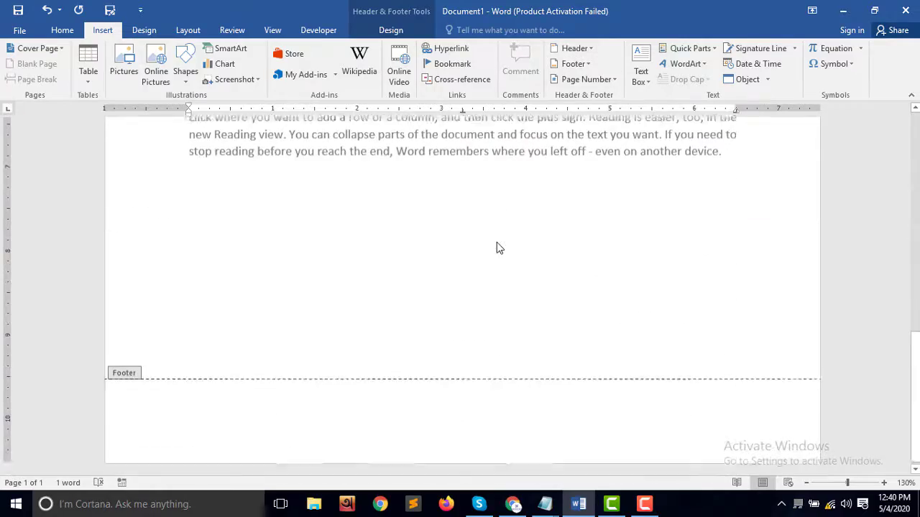
pyautogui.doubleClick(475, 320)
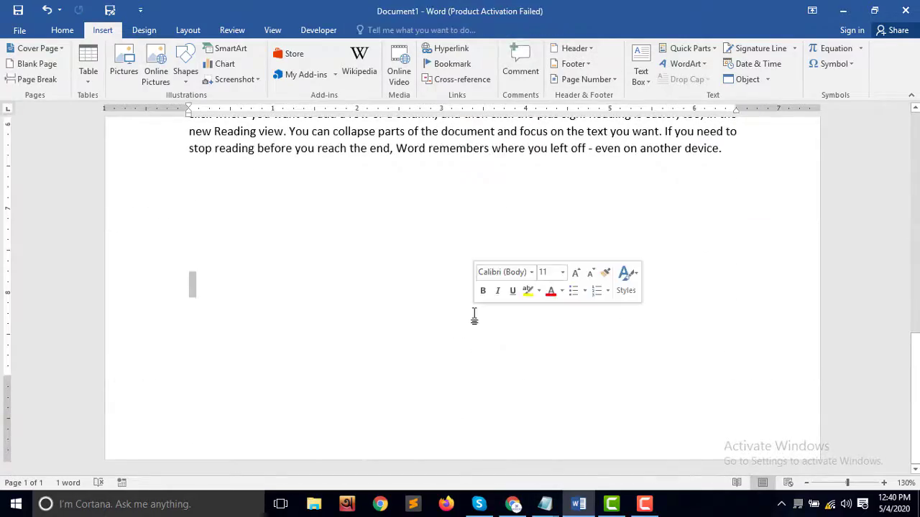
pyautogui.scroll(10, 480, 310)
pyautogui.scroll(1, 483, 302)
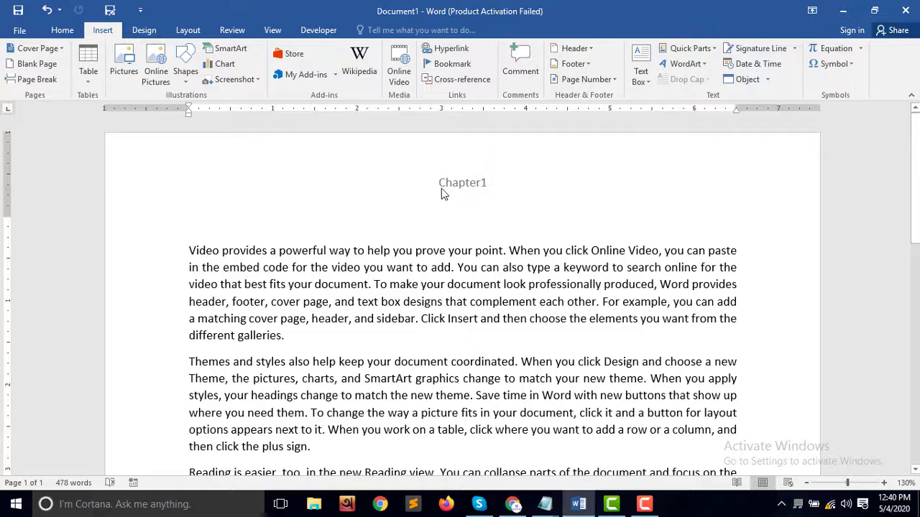
# Step: Insert the built-in Blank footer with the text "1" and return to the document body
pyautogui.scroll(-10, 470, 257)
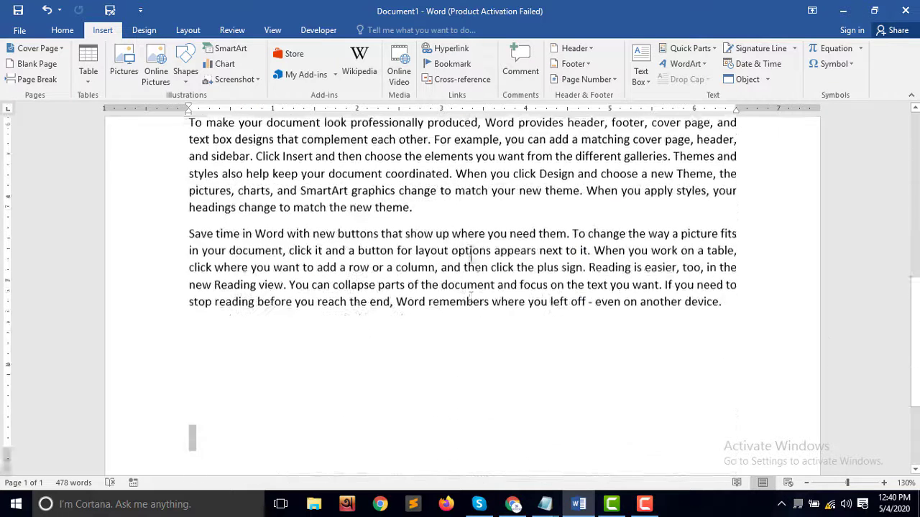
pyautogui.click(573, 64)
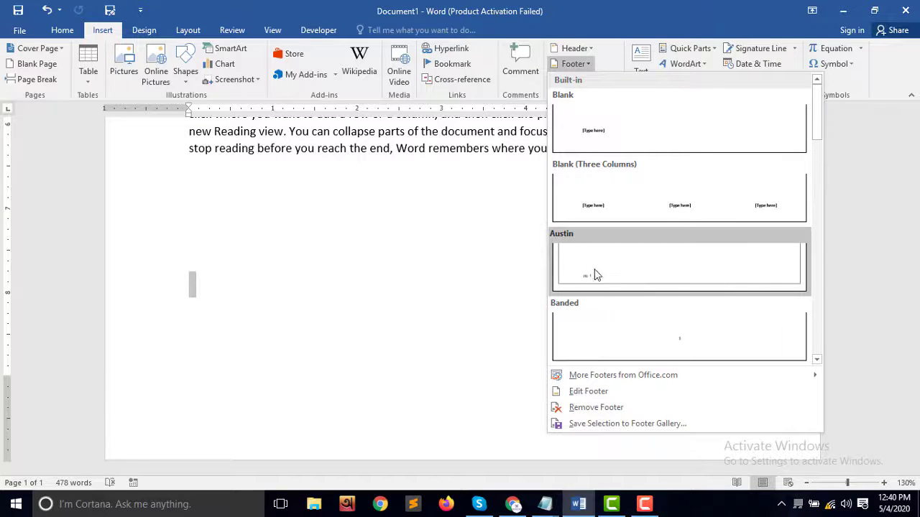
pyautogui.click(590, 141)
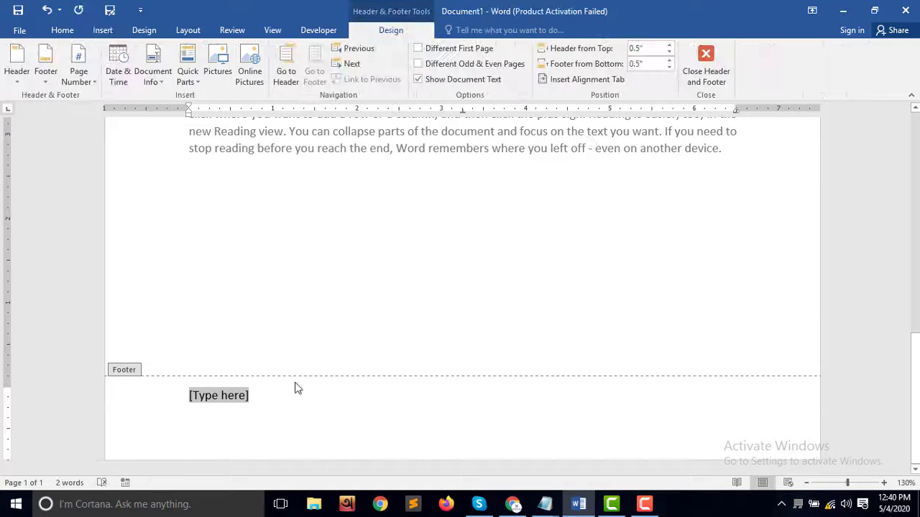
pyautogui.write('1')
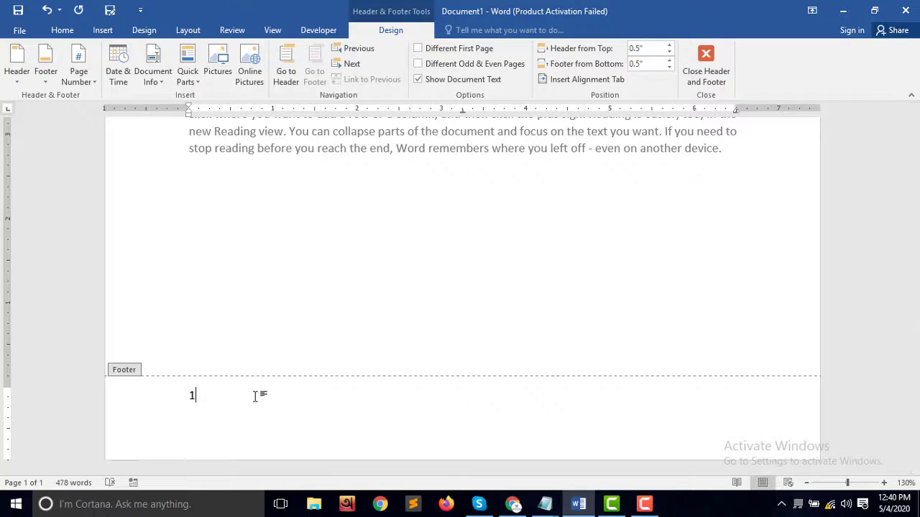
pyautogui.doubleClick(374, 333)
# Step: Replace the "Chapter1" header text with the current date in the "May 4, 2020" format
pyautogui.scroll(10, 476, 351)
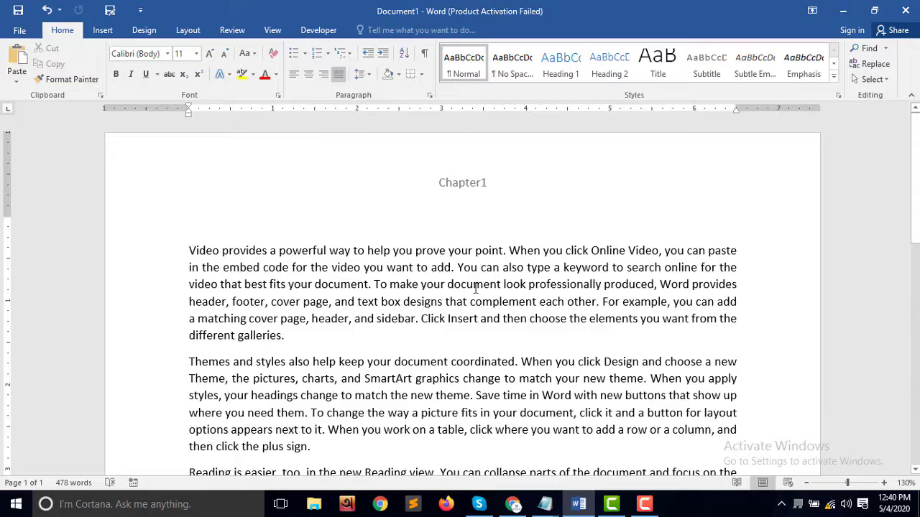
pyautogui.scroll(-10, 488, 291)
pyautogui.scroll(-2, 488, 291)
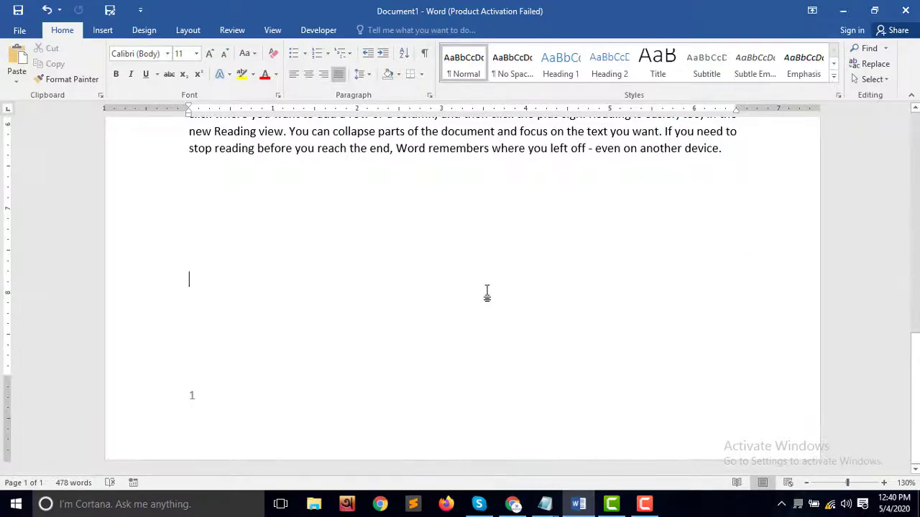
pyautogui.scroll(10, 488, 291)
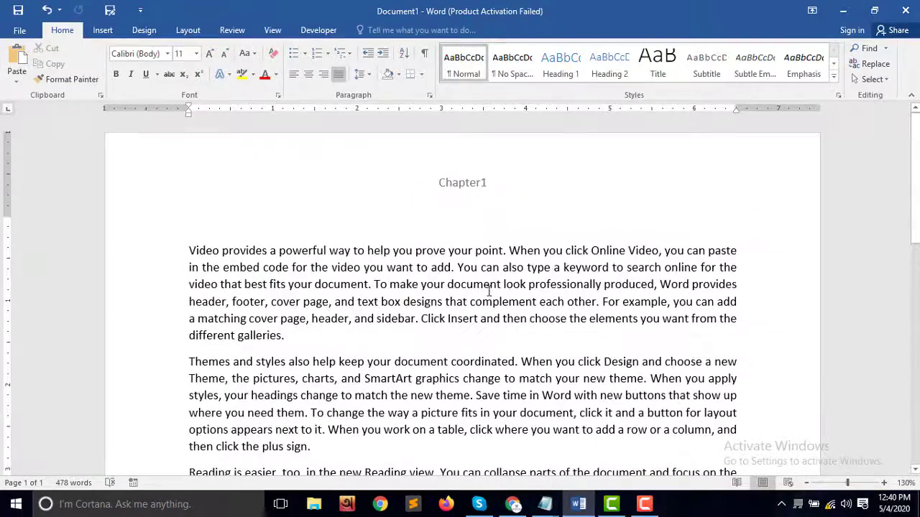
pyautogui.doubleClick(484, 187)
pyautogui.click(499, 200)
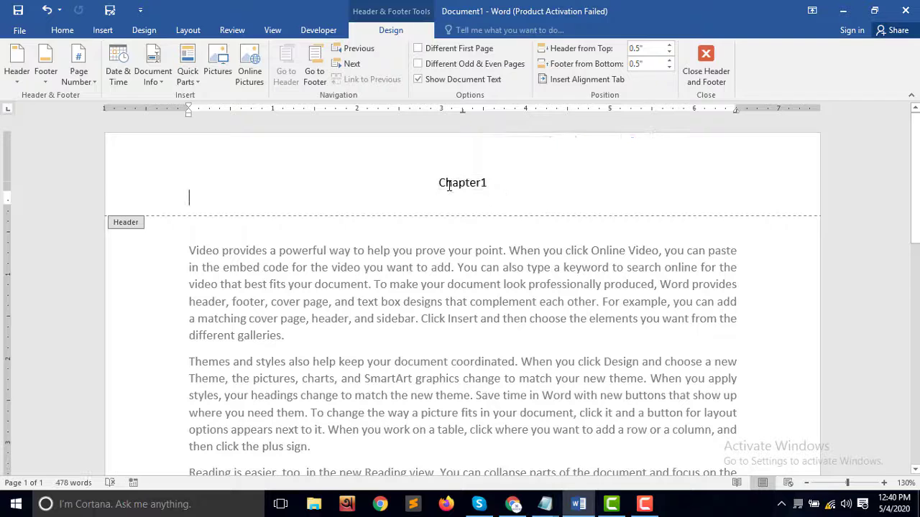
pyautogui.click(440, 182)
pyautogui.moveTo(465, 182); pyautogui.dragTo(495, 183)
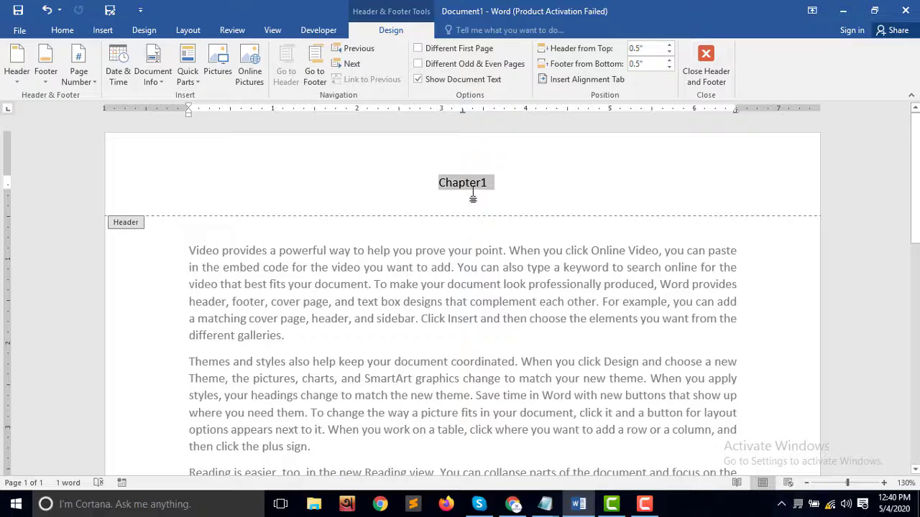
pyautogui.click(128, 77)
pyautogui.click(329, 175)
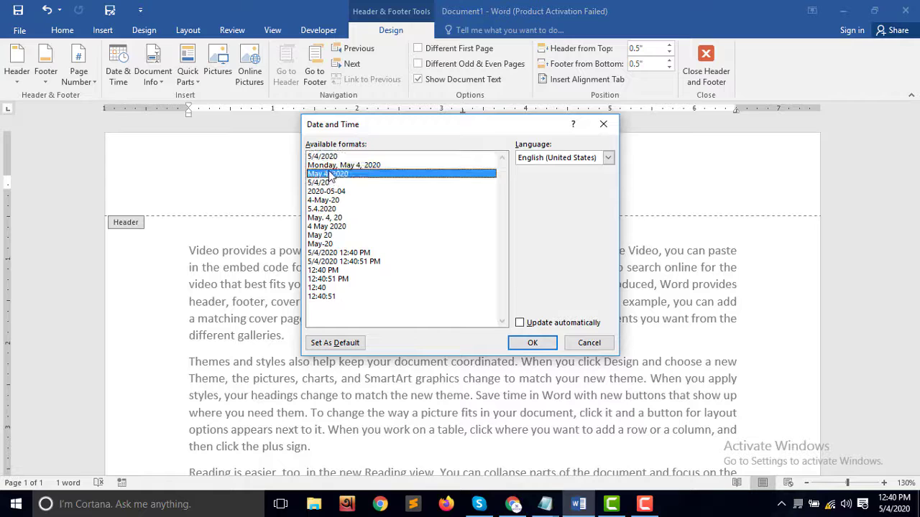
pyautogui.click(532, 343)
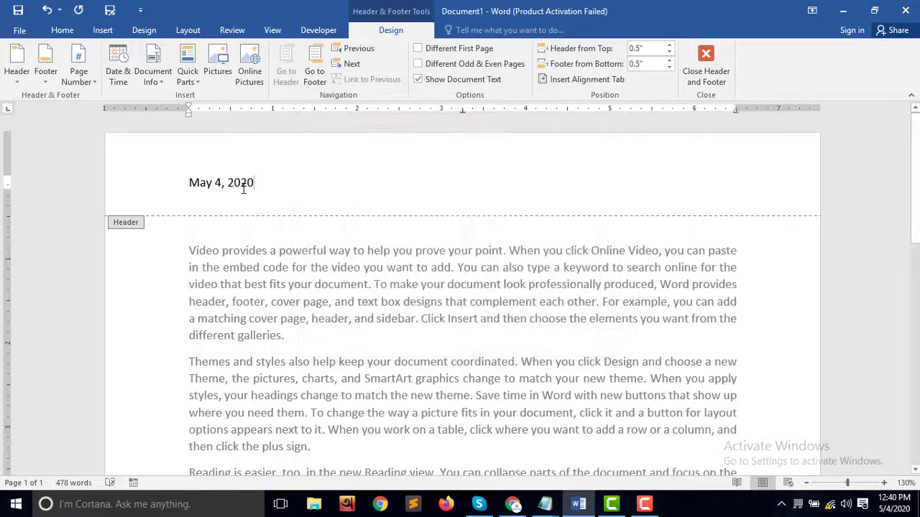
# Step: Insert the author, file name and file path of the document after the date in the header
pyautogui.click(153, 75)
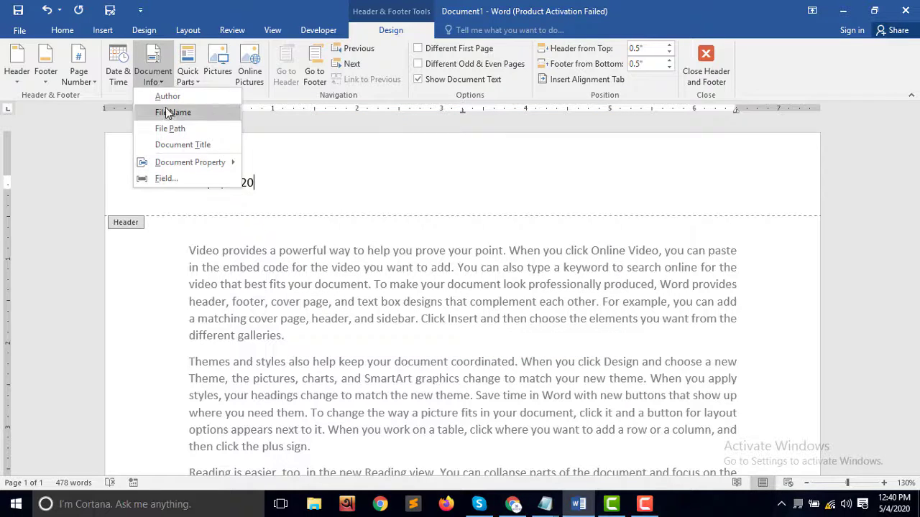
pyautogui.click(167, 97)
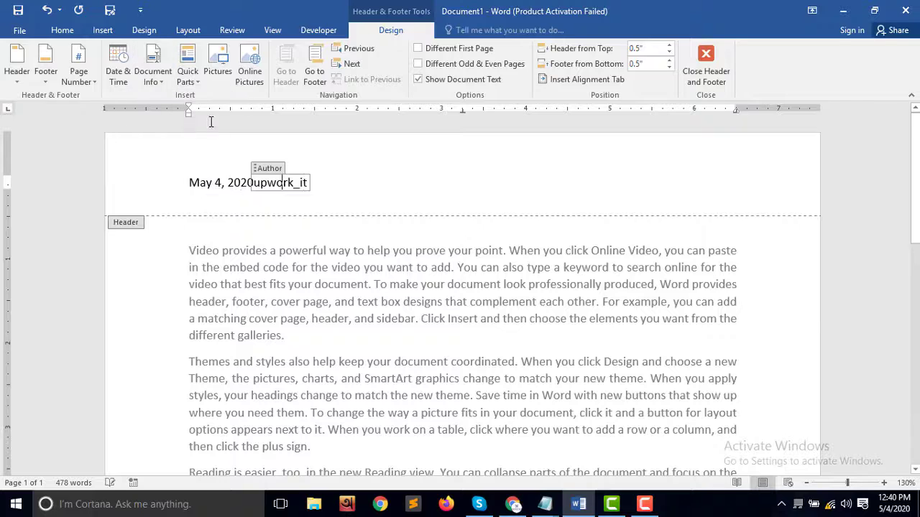
pyautogui.click(310, 184)
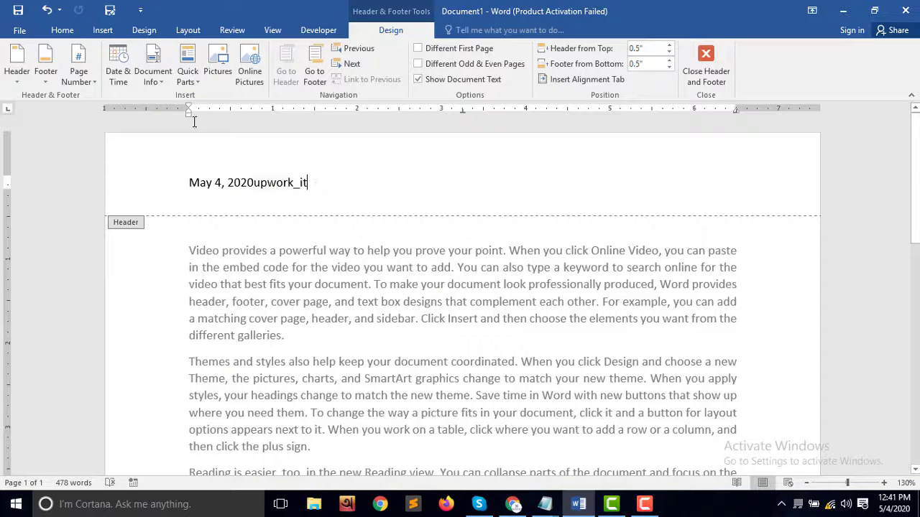
pyautogui.click(153, 78)
pyautogui.click(176, 113)
pyautogui.click(152, 77)
pyautogui.click(170, 128)
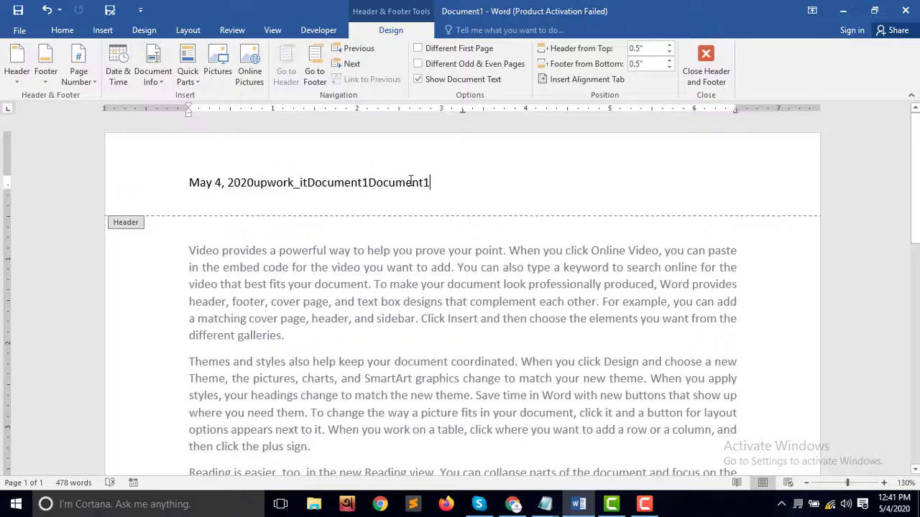
# Step: Try adding a document title with custom text to the header, and remove everything that follows the date
pyautogui.click(151, 78)
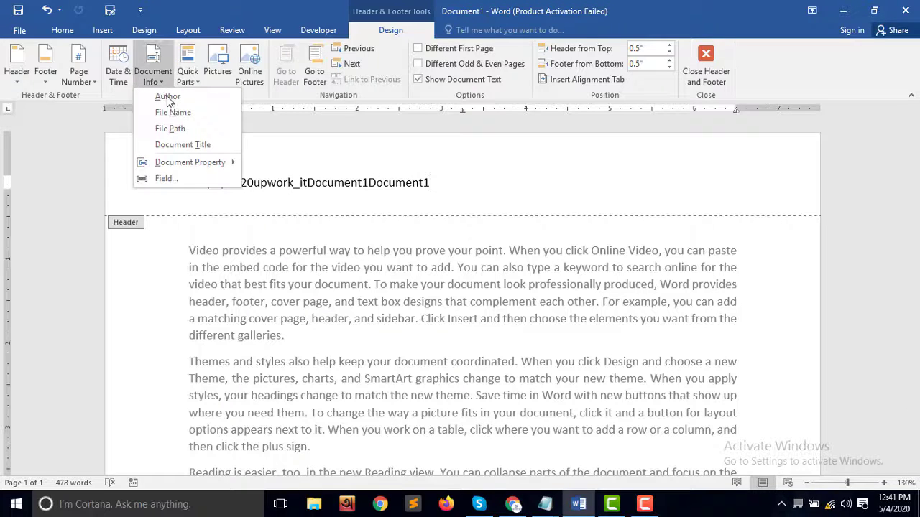
pyautogui.click(199, 150)
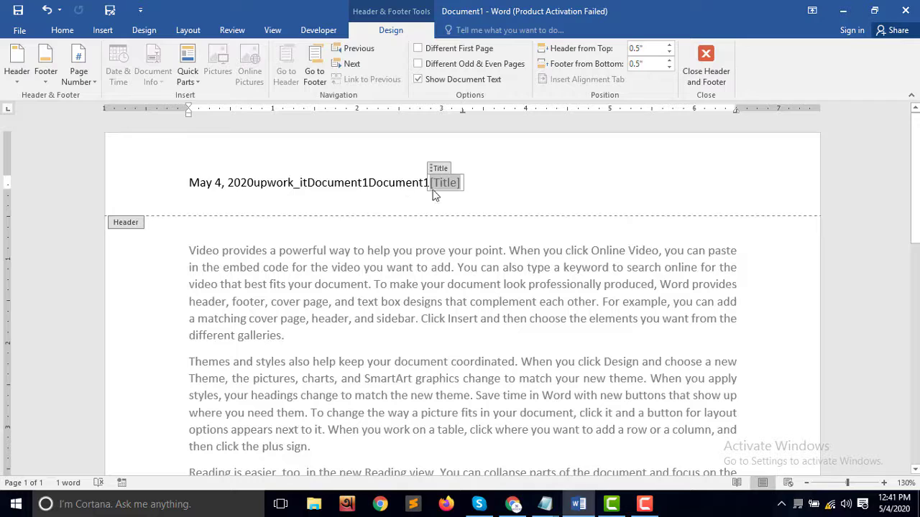
pyautogui.write('Rownak')
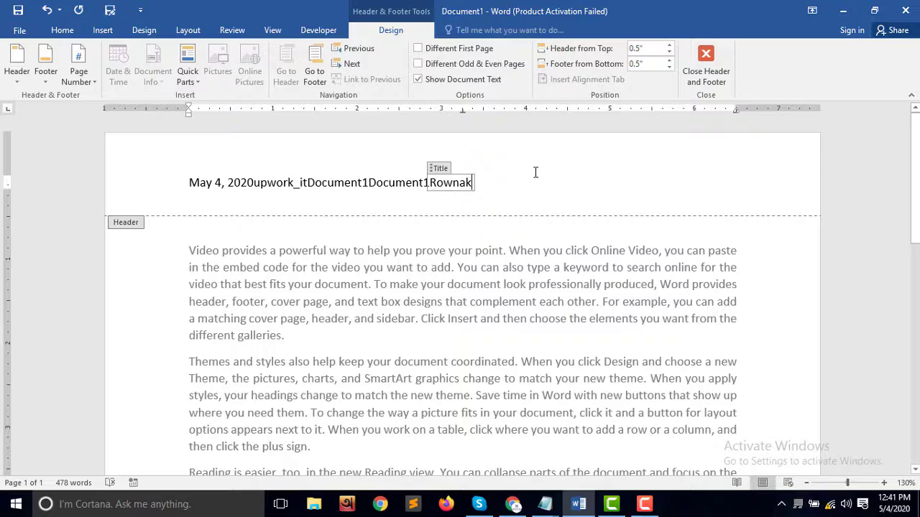
pyautogui.moveTo(523, 187); pyautogui.dragTo(273, 192)
pyautogui.press('BackSpace')
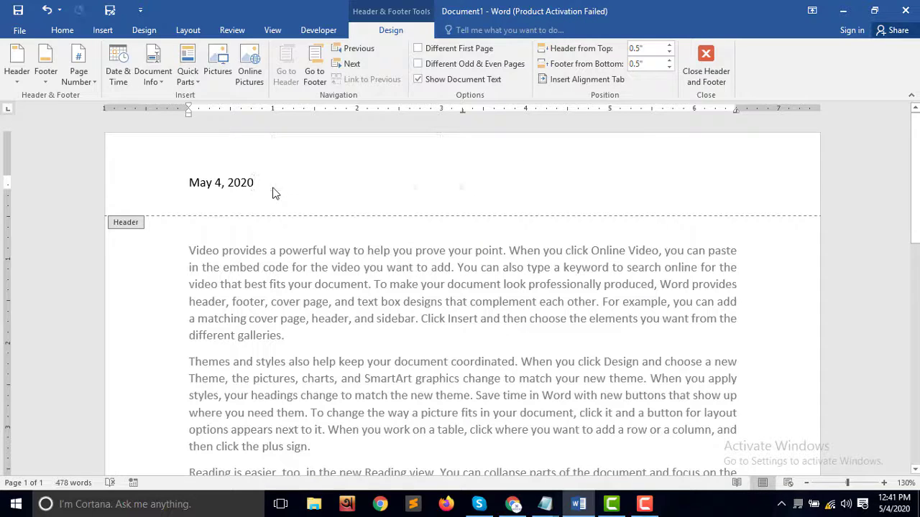
# Step: Add the Author field on a new header line below the date, with "Bpomentor" as its value
pyautogui.press('Return')
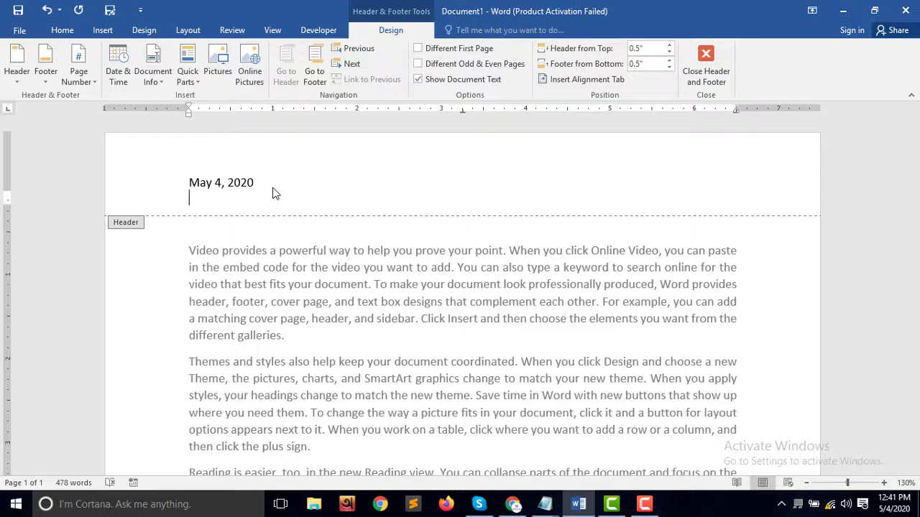
pyautogui.click(152, 76)
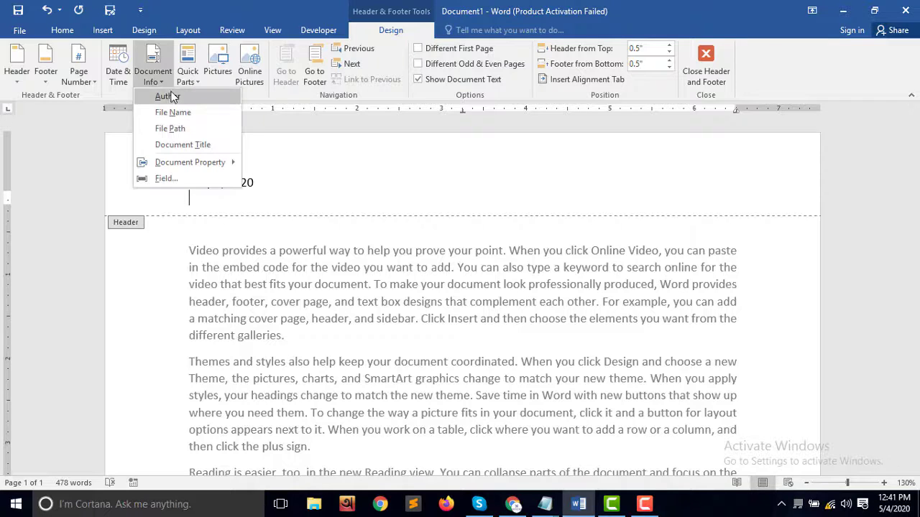
pyautogui.click(173, 95)
pyautogui.press('BackSpace')
pyautogui.press('BackSpace')
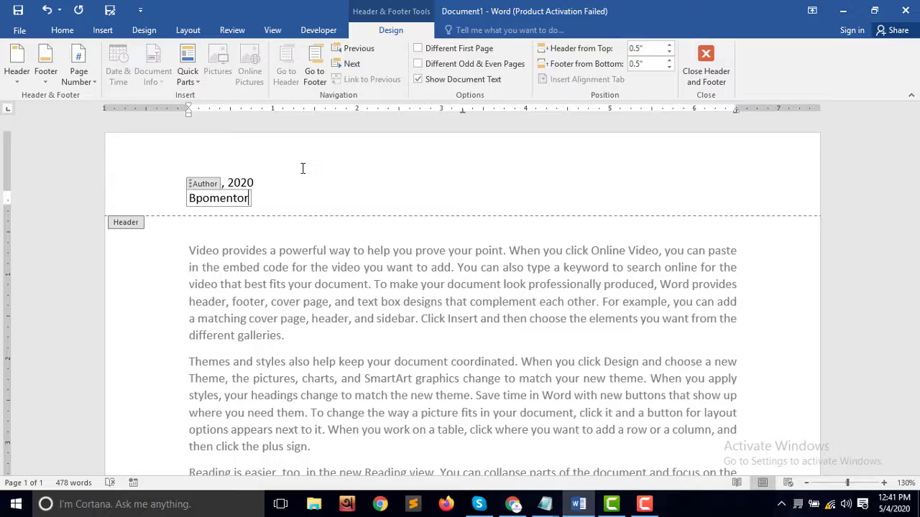
pyautogui.click(303, 193)
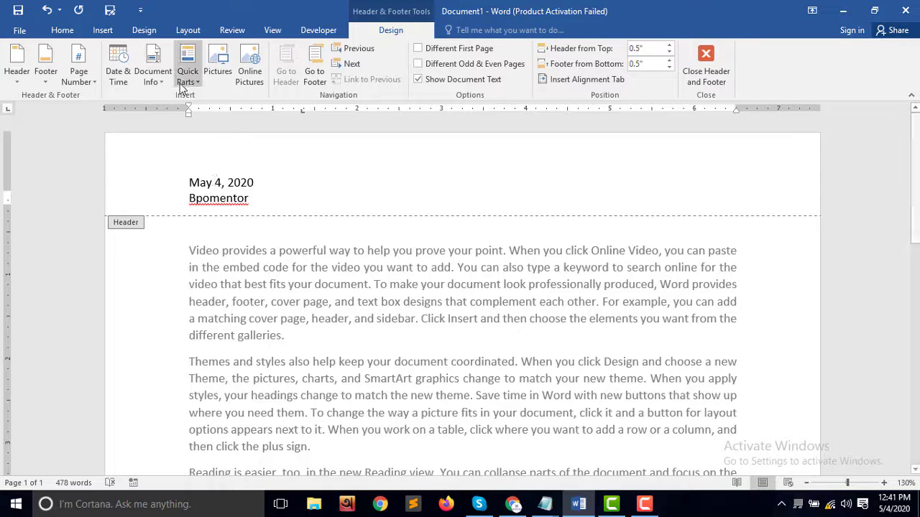
# Step: Insert the file name after the author in the header and replace it with "Chapter1"
pyautogui.click(152, 71)
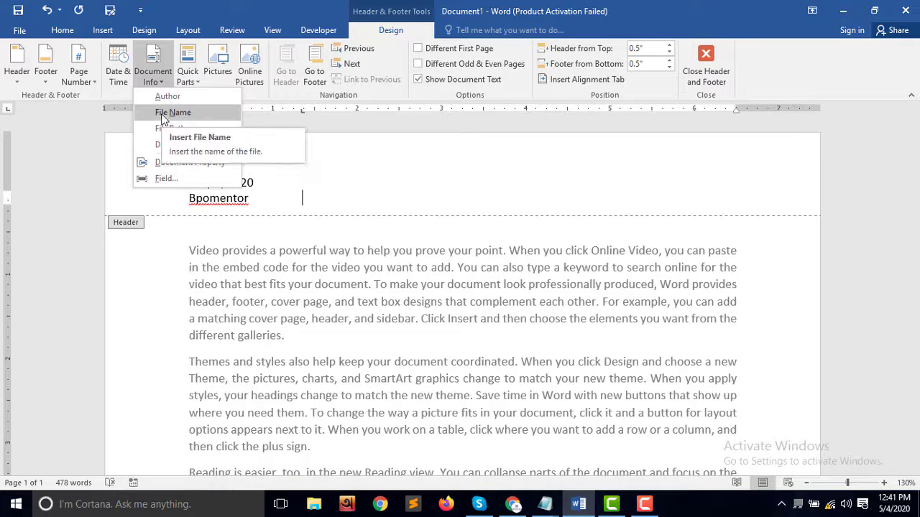
pyautogui.click(165, 113)
pyautogui.press('BackSpace')
pyautogui.press('BackSpace')
pyautogui.press('BackSpace')
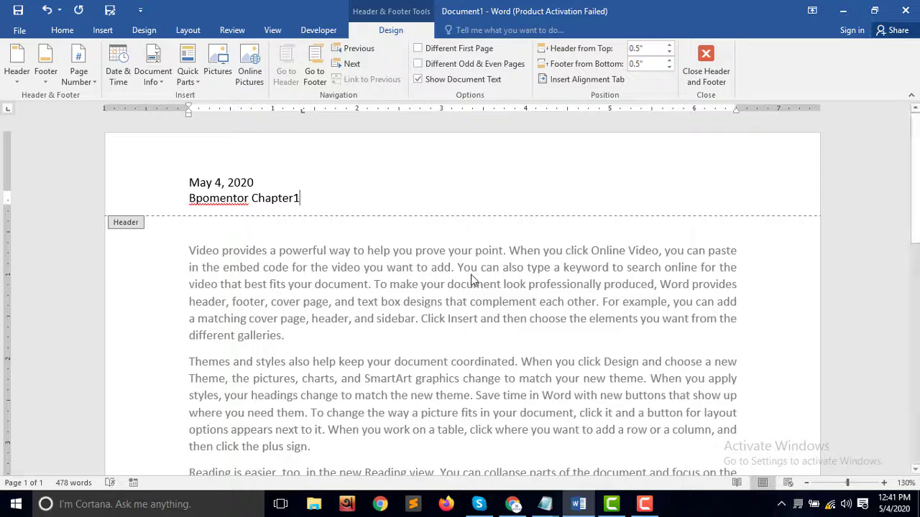
# Step: Add the Document Title field after "Chapter1" in the header and set it to "Rownak Technolog"
pyautogui.click(161, 84)
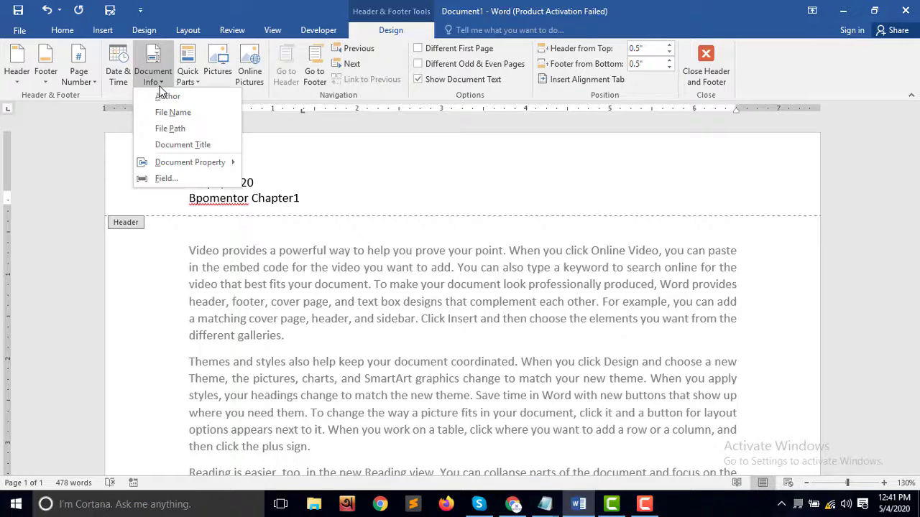
pyautogui.click(181, 145)
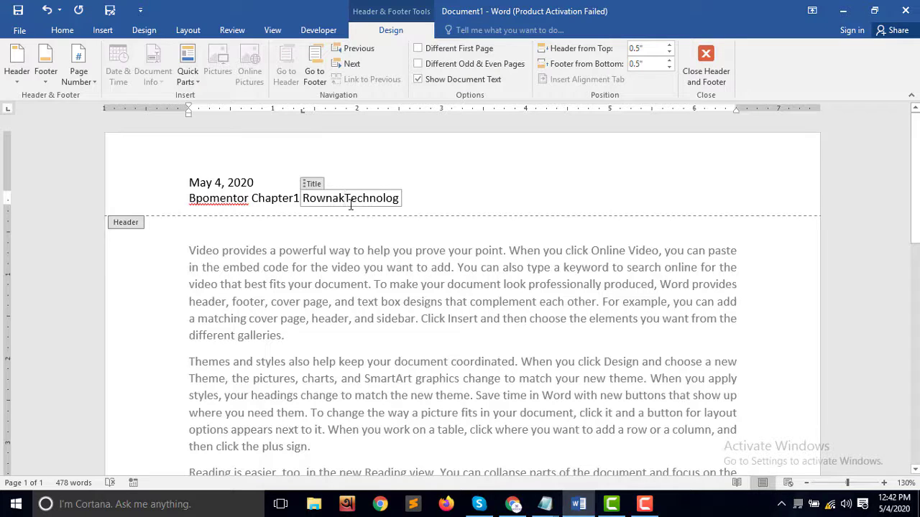
pyautogui.click(445, 195)
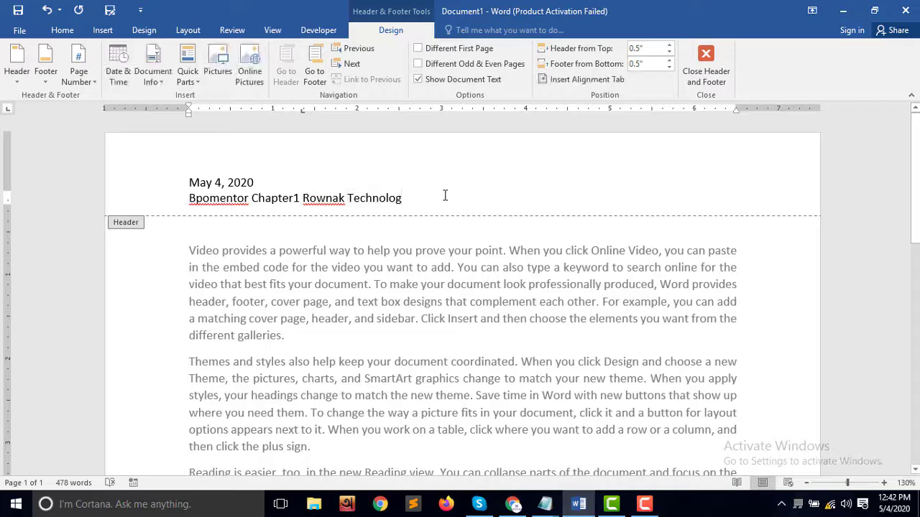
# Step: Insert a BidiOutline field after the document title in the header
pyautogui.click(164, 83)
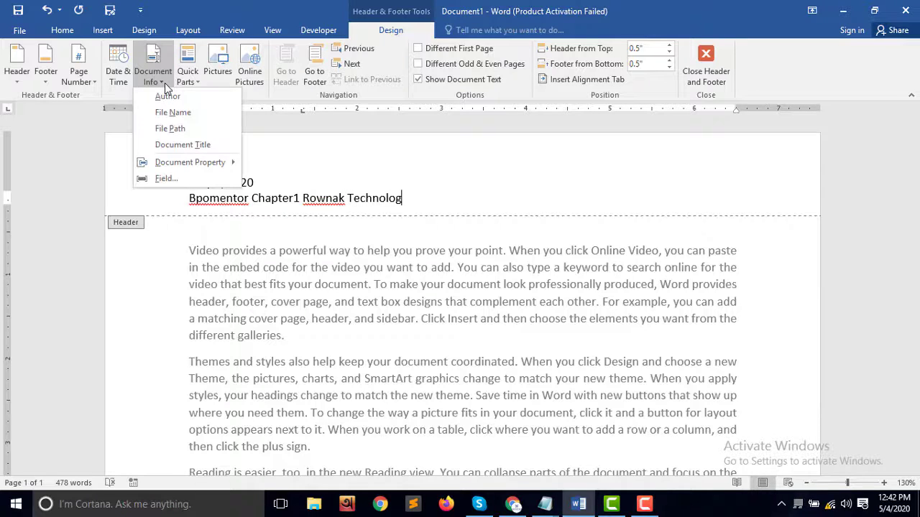
pyautogui.moveTo(176, 171)
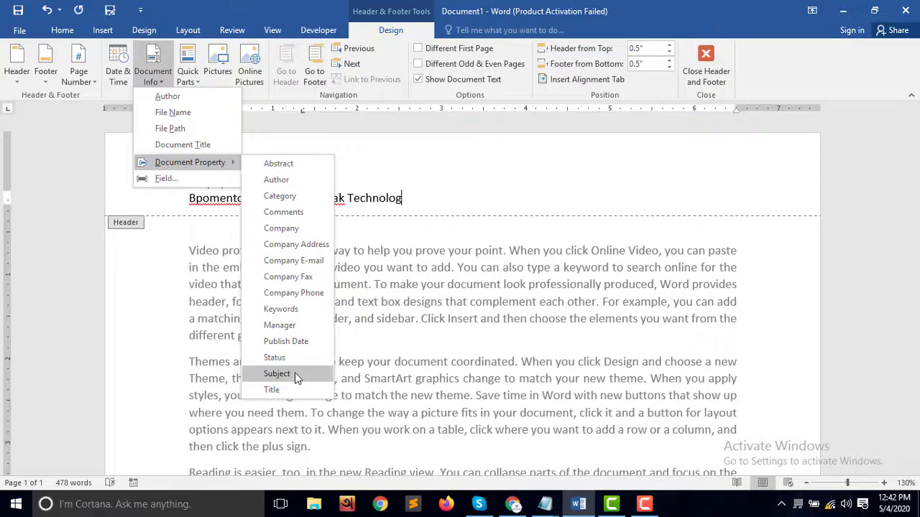
pyautogui.click(167, 178)
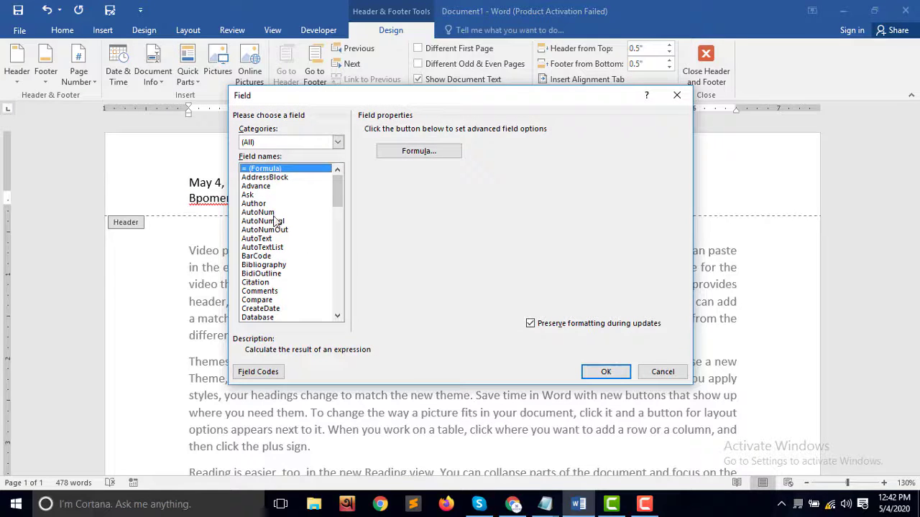
pyautogui.scroll(-1, 271, 270)
pyautogui.click(263, 247)
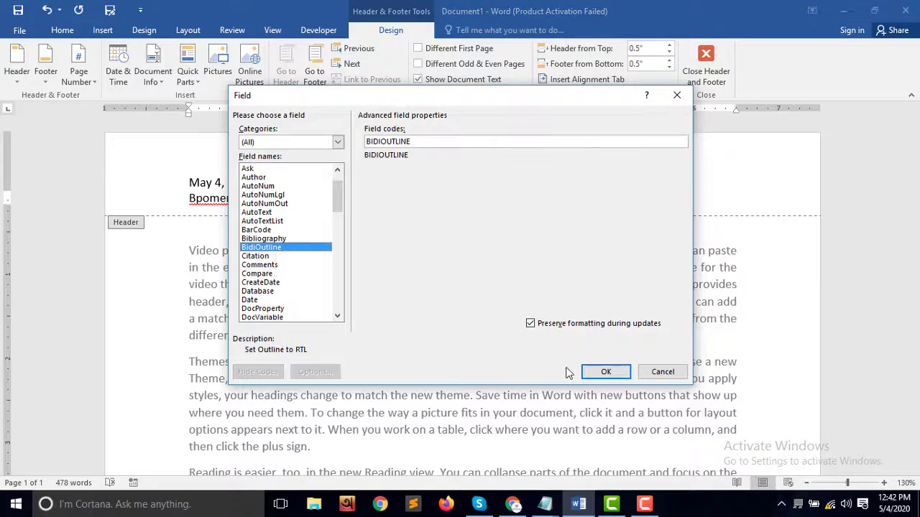
pyautogui.click(605, 372)
pyautogui.click(423, 201)
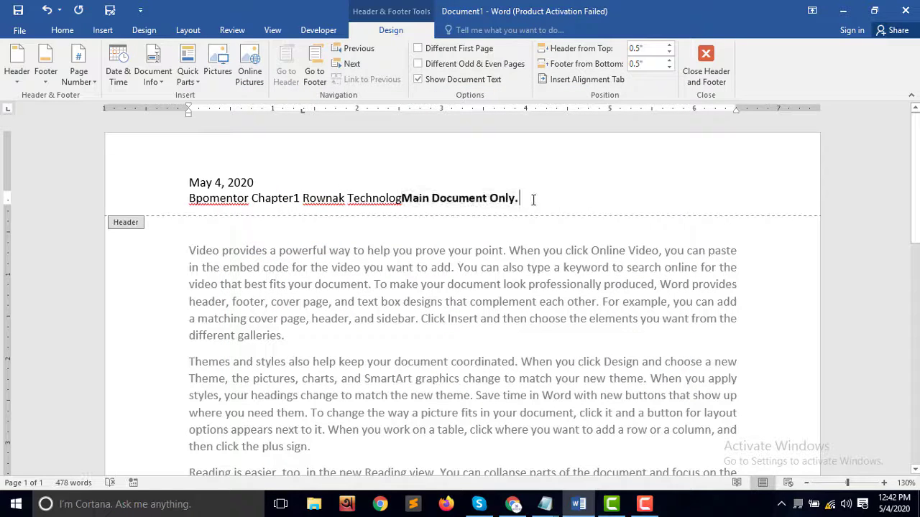
# Step: Save the entire header content to the AutoText gallery with the default settings, and clear the header
pyautogui.moveTo(530, 199); pyautogui.dragTo(162, 114)
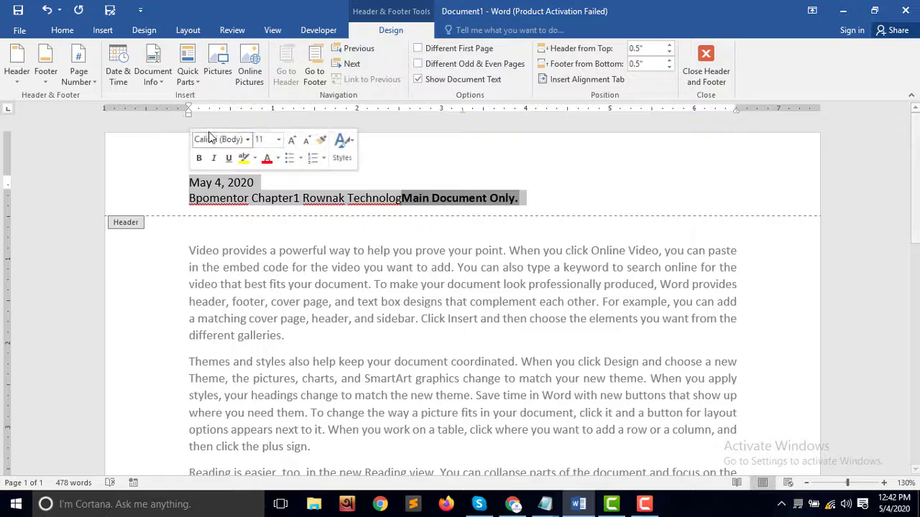
pyautogui.click(193, 79)
pyautogui.moveTo(204, 97)
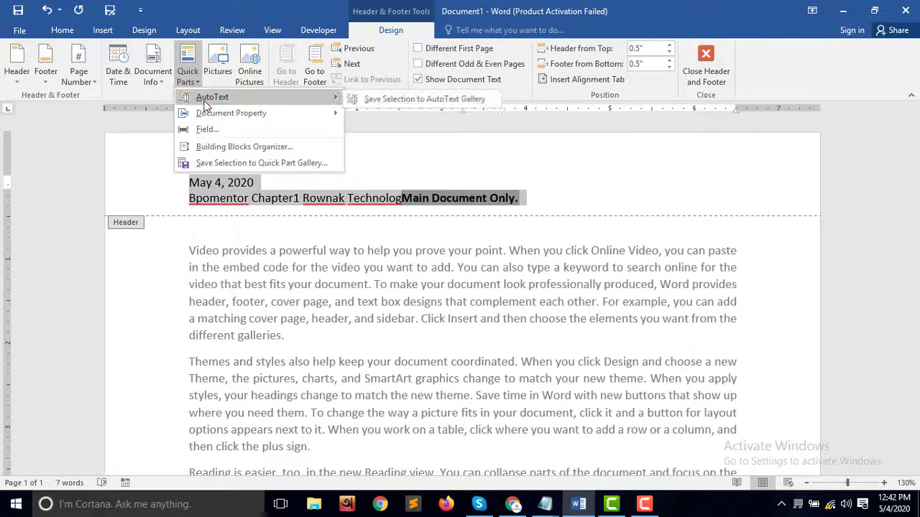
pyautogui.click(359, 96)
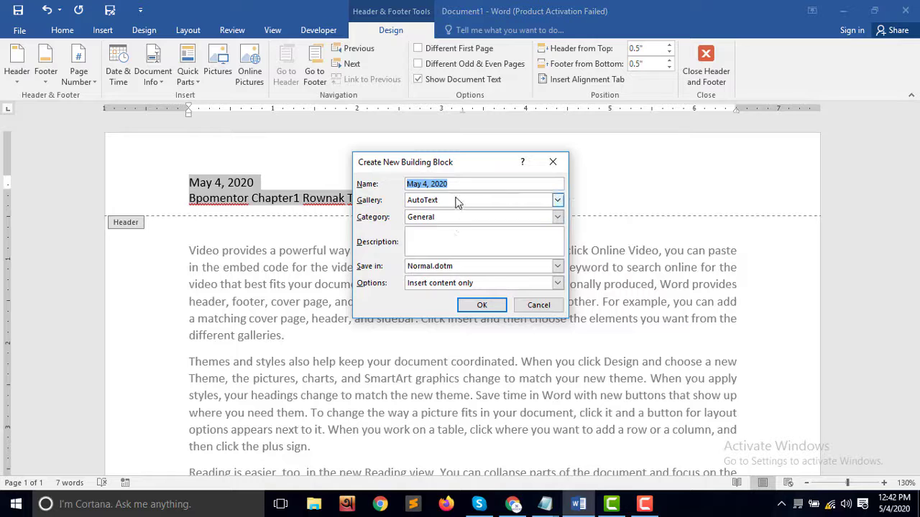
pyautogui.click(428, 245)
pyautogui.click(479, 306)
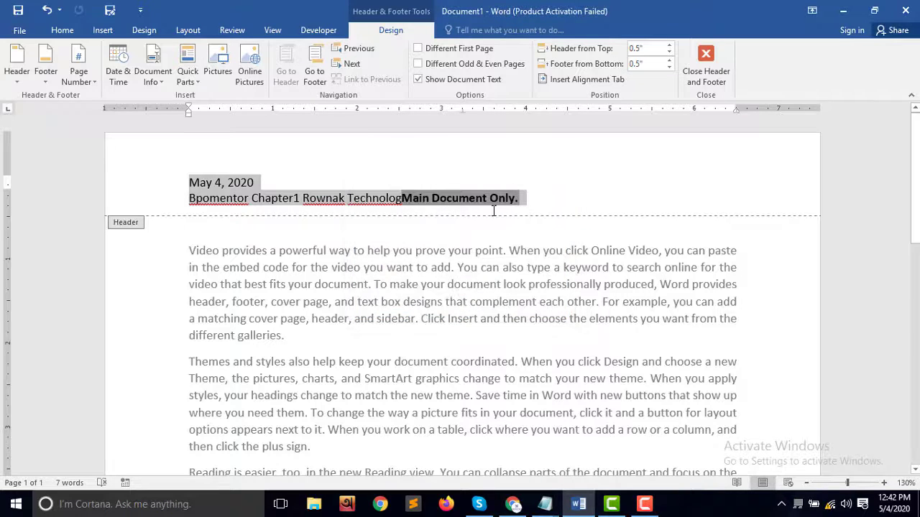
pyautogui.moveTo(525, 205); pyautogui.dragTo(185, 166)
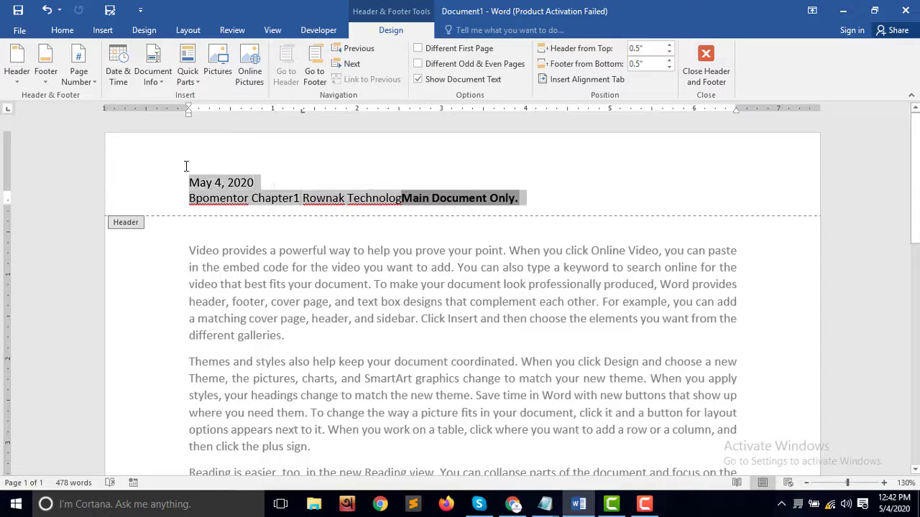
pyautogui.press('Delete')
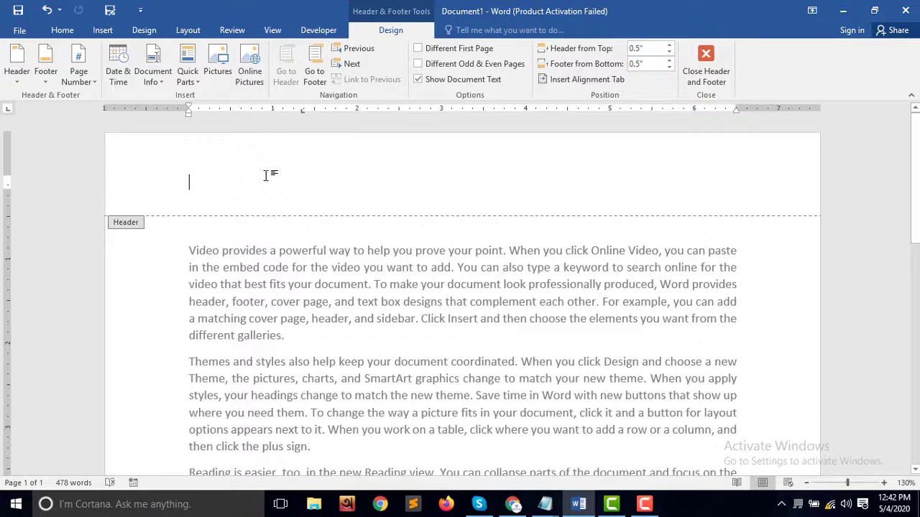
# Step: Insert the saved "May 4, 2020" AutoText entry into the empty header
pyautogui.click(189, 76)
pyautogui.moveTo(216, 97)
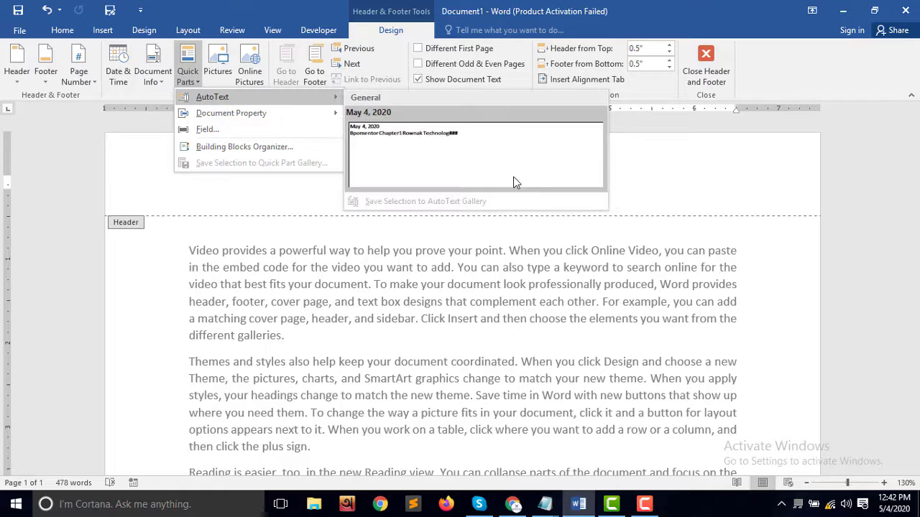
pyautogui.click(471, 153)
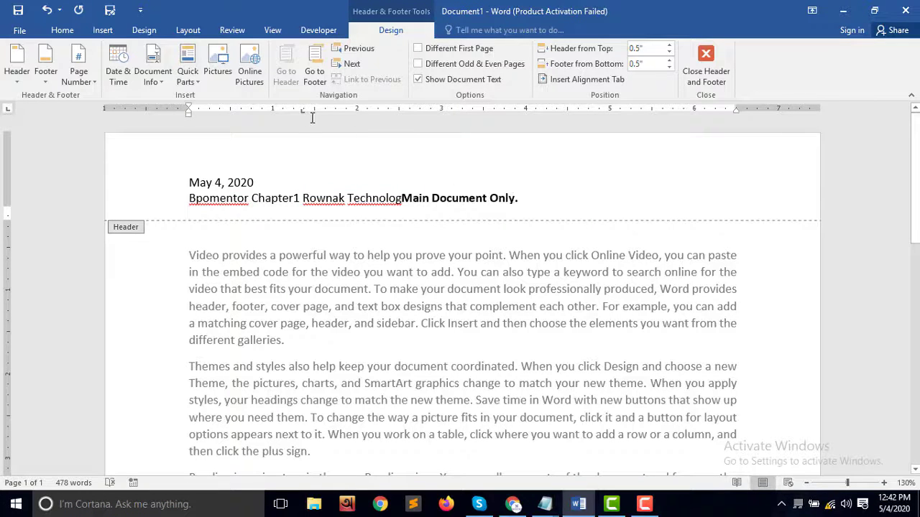
# Step: Insert the picture "Screenshot (1).png" from the Screenshots folder in Pictures into the header
pyautogui.click(220, 68)
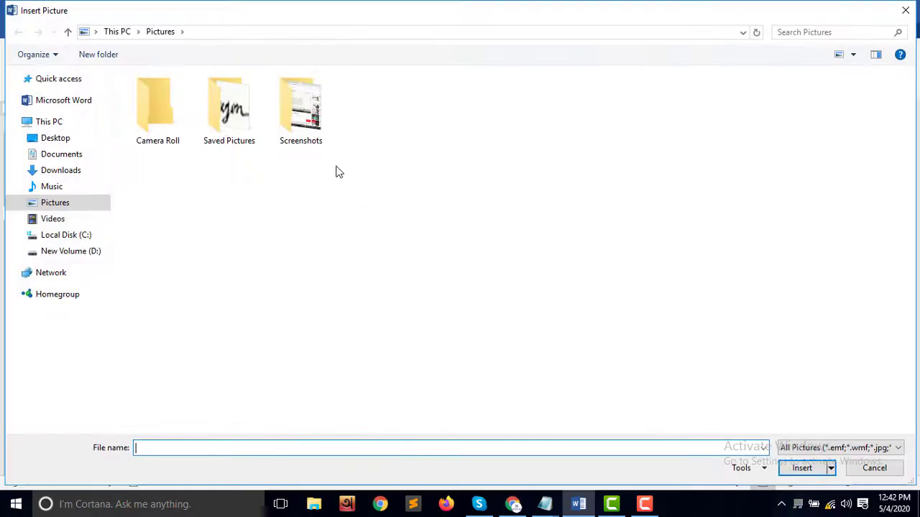
pyautogui.doubleClick(298, 133)
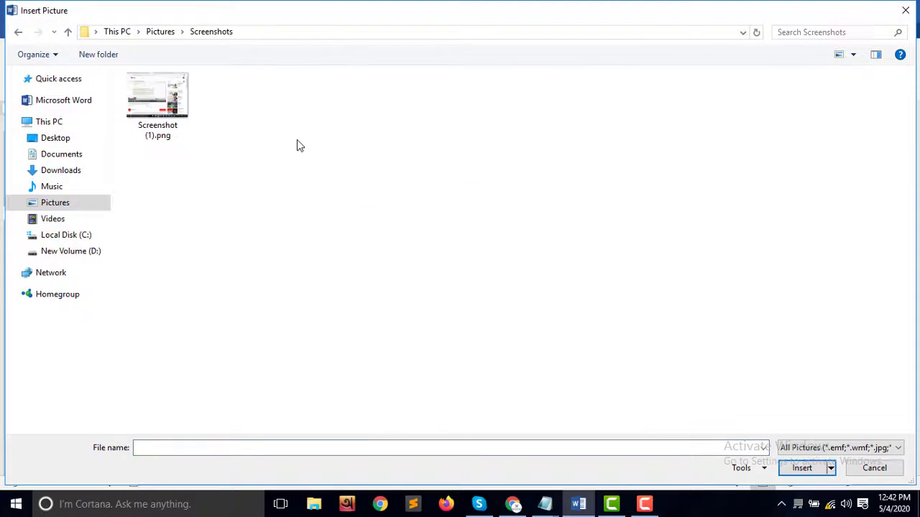
pyautogui.doubleClick(187, 102)
# Step: Resize the header picture to about 1.11" high and 3.49" wide so that it sits compactly below the text
pyautogui.scroll(-2, 531, 260)
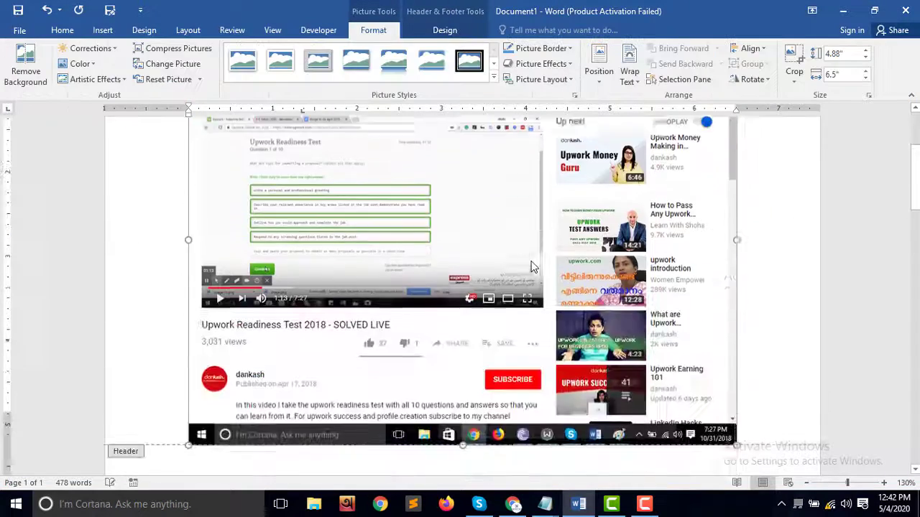
pyautogui.scroll(-2, 532, 267)
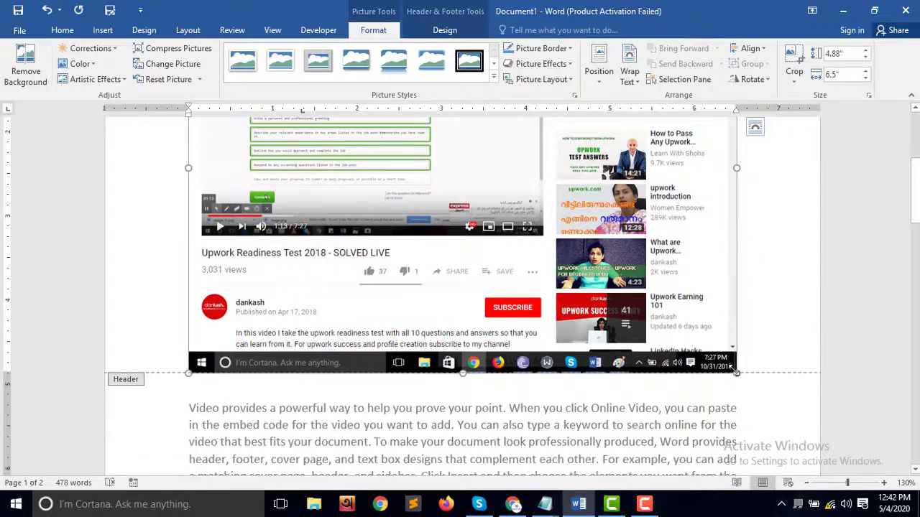
pyautogui.moveTo(737, 373); pyautogui.dragTo(524, 214)
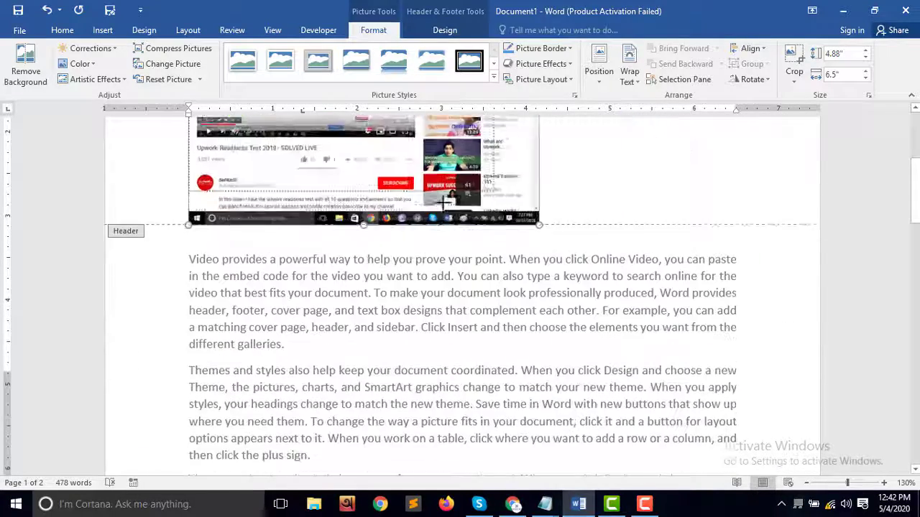
pyautogui.moveTo(365, 219); pyautogui.dragTo(287, 278)
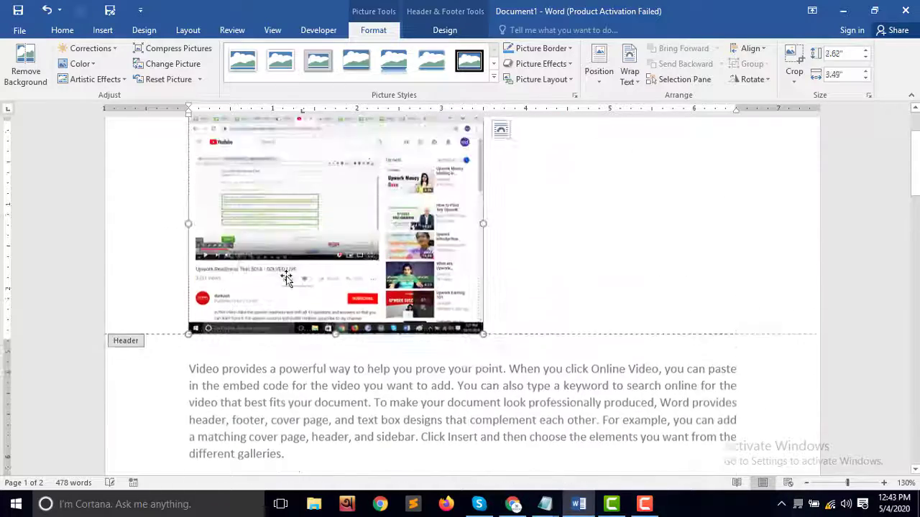
pyautogui.scroll(3, 301, 265)
pyautogui.moveTo(337, 206); pyautogui.dragTo(304, 329)
pyautogui.moveTo(460, 259); pyautogui.dragTo(496, 272)
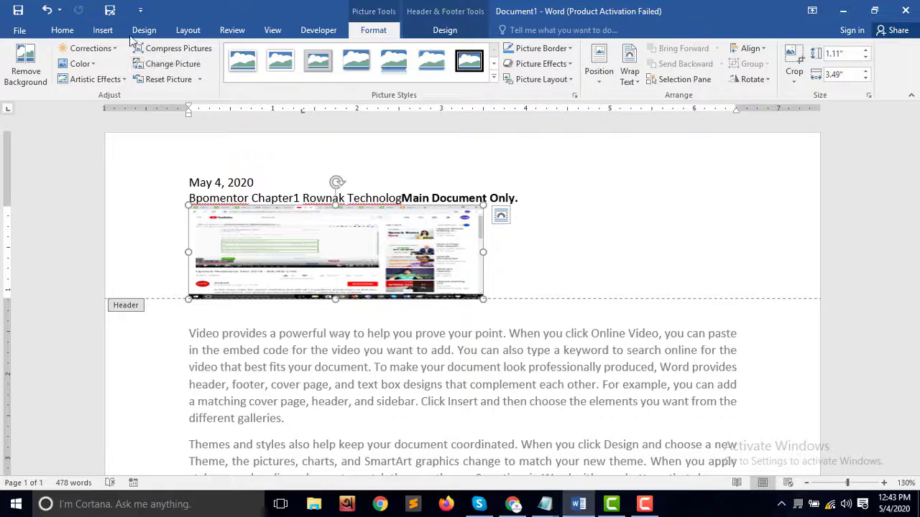
# Step: Go to the page footer and return to the header
pyautogui.click(103, 30)
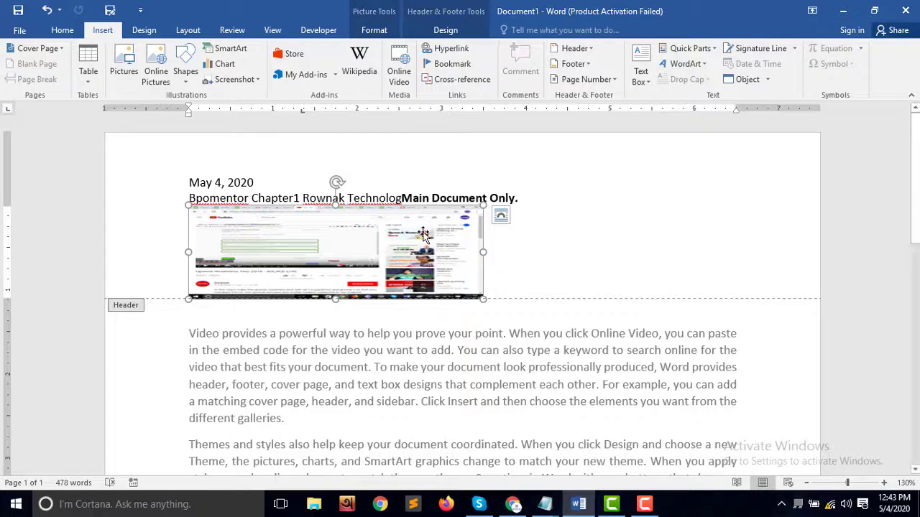
pyautogui.click(444, 30)
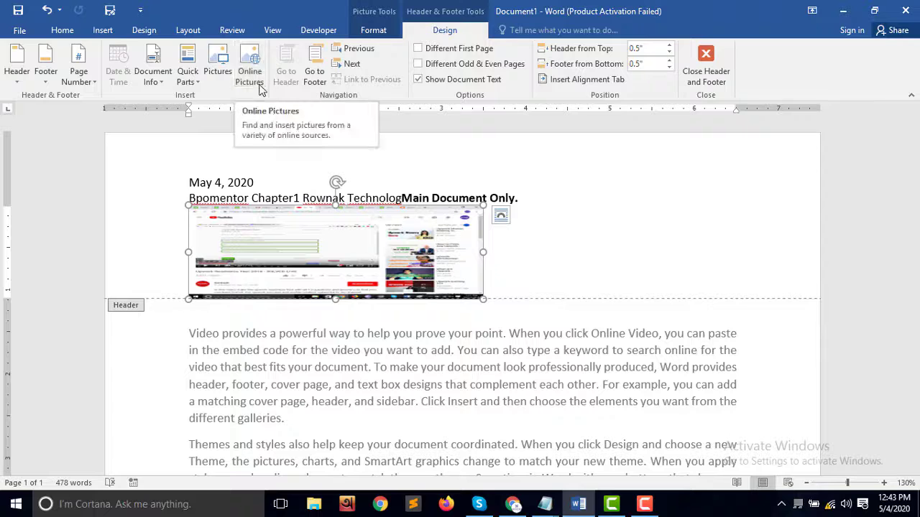
pyautogui.click(321, 71)
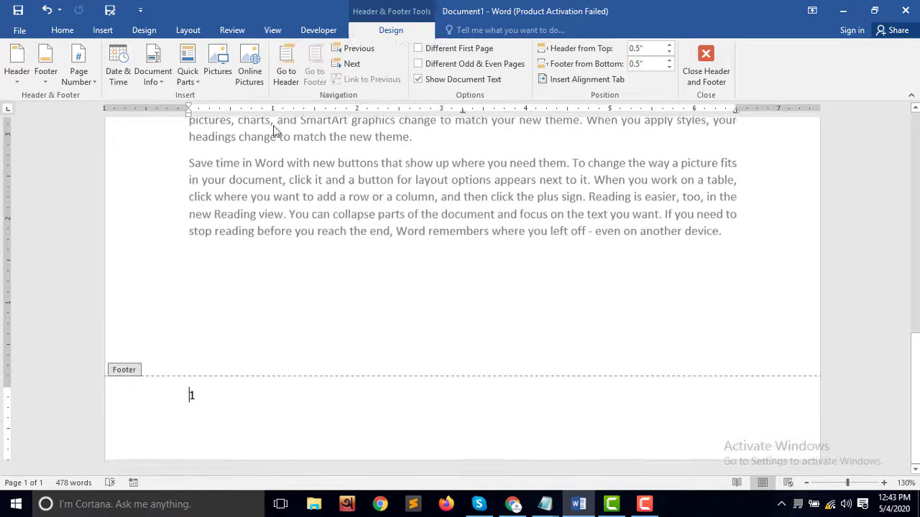
pyautogui.click(286, 70)
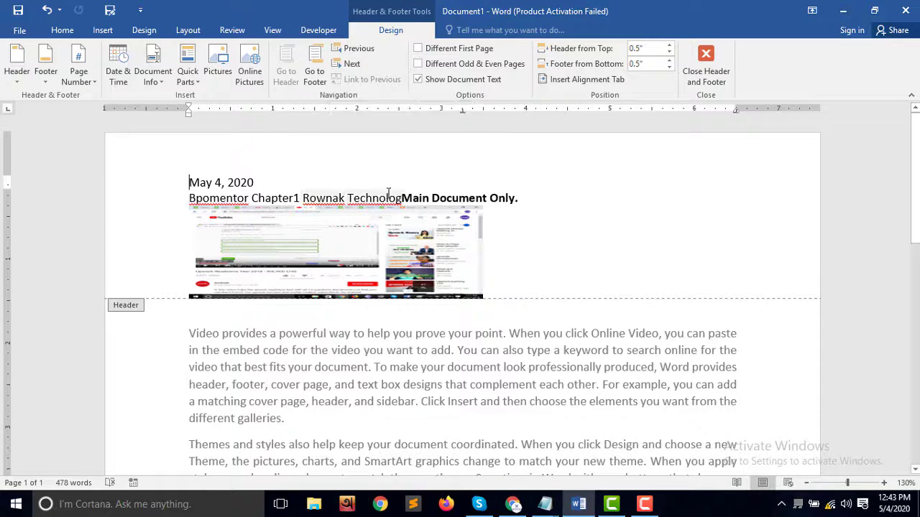
# Step: Delete the picture and the date, author, chapter and title text from the header
pyautogui.click(108, 31)
pyautogui.click(404, 235)
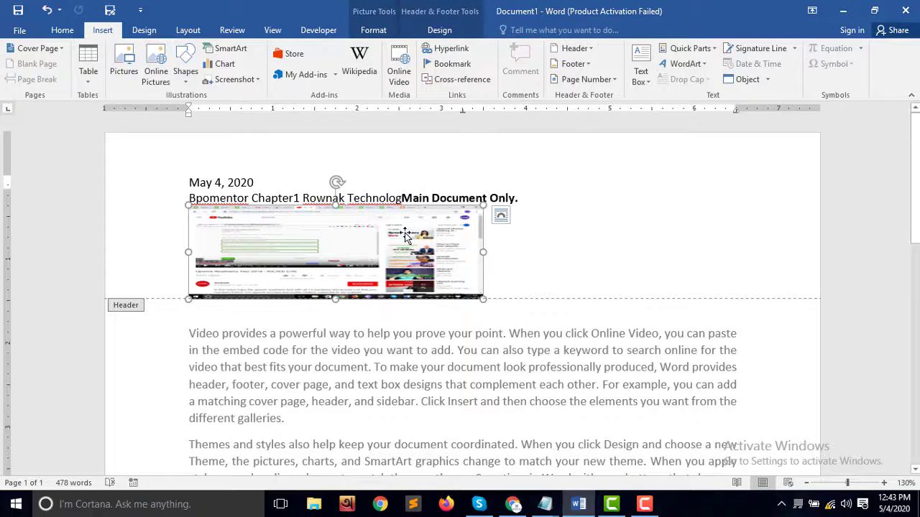
pyautogui.press('Delete')
pyautogui.doubleClick(504, 201)
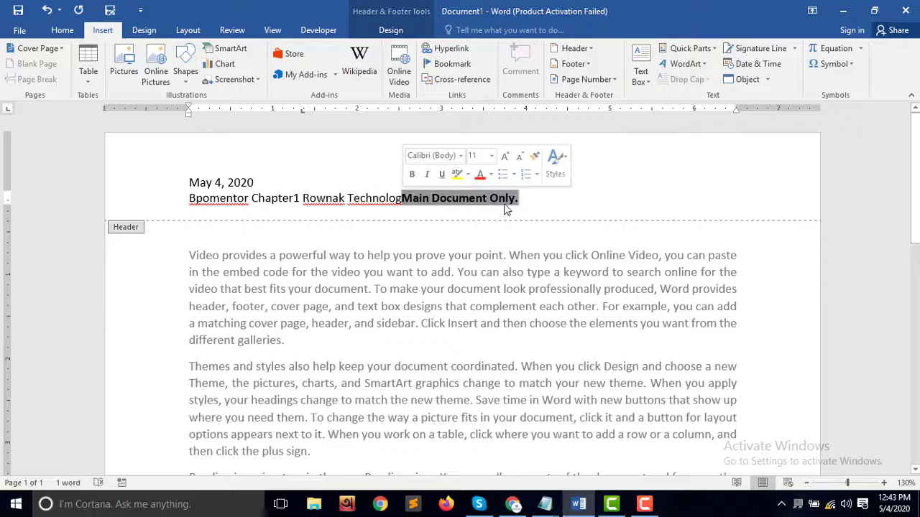
pyautogui.moveTo(401, 199); pyautogui.dragTo(184, 173)
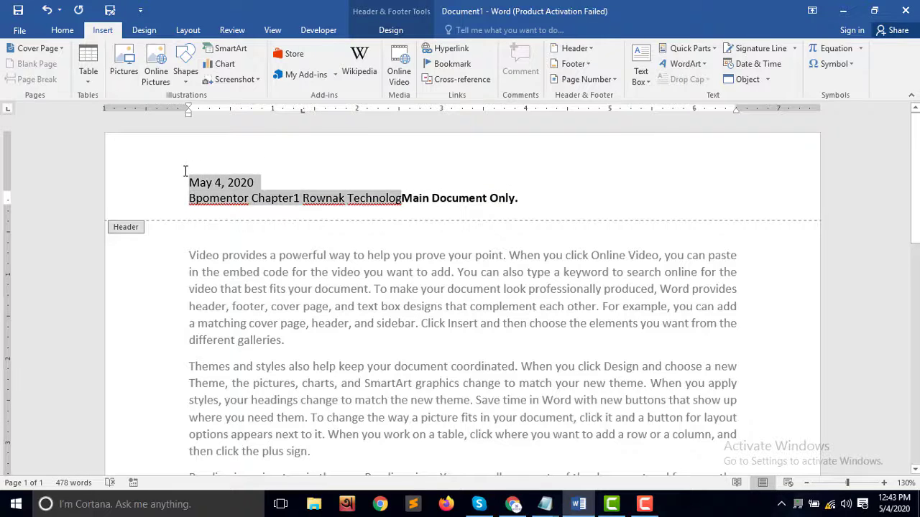
pyautogui.press('Delete')
# Step: Replace the remaining header field with a top-of-page number in the Plain Number 3 style
pyautogui.click(322, 184)
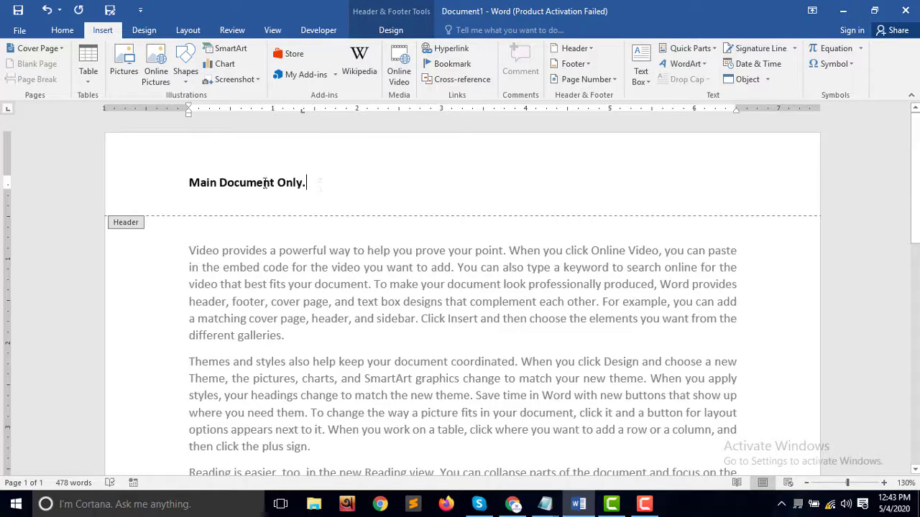
pyautogui.tripleClick(265, 183)
pyautogui.scroll(-8, 382, 279)
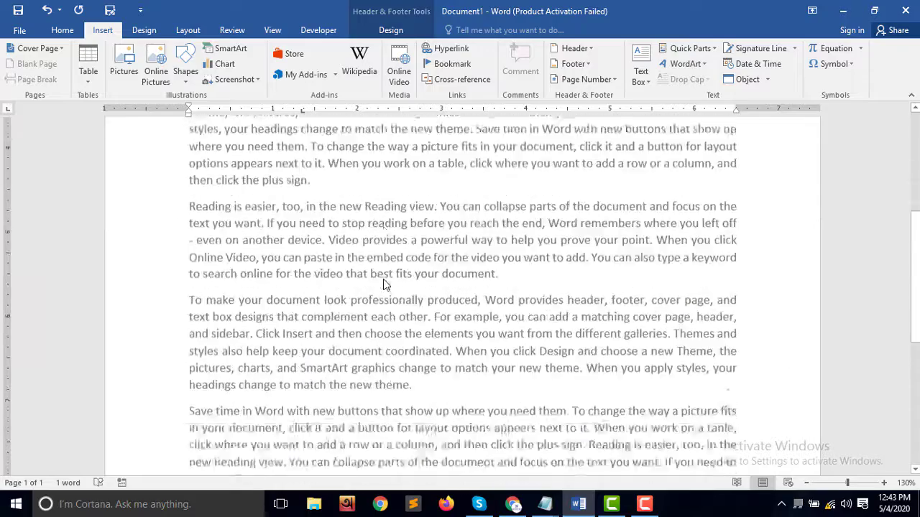
pyautogui.scroll(6, 460, 288)
pyautogui.click(582, 81)
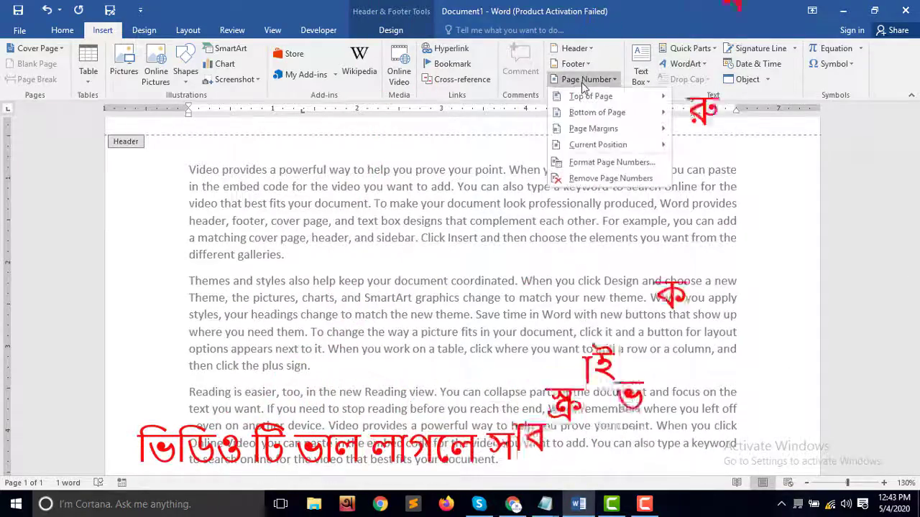
pyautogui.moveTo(588, 104)
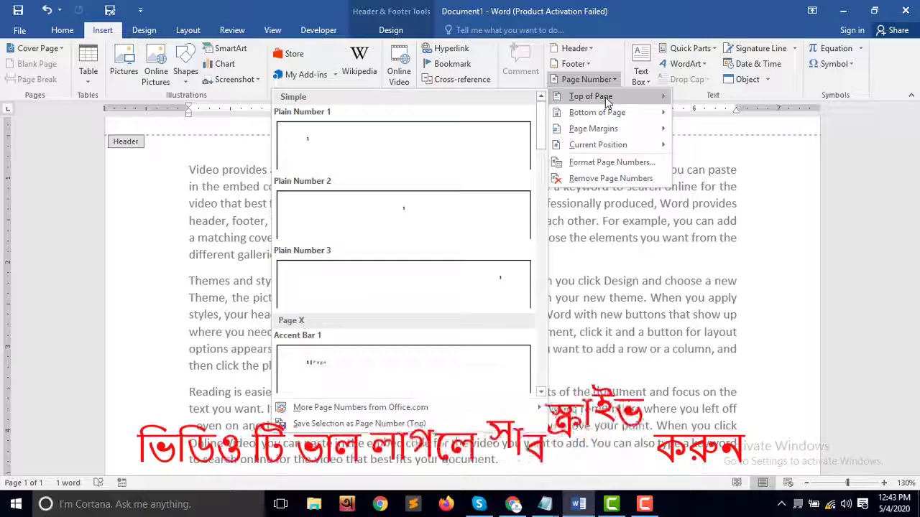
pyautogui.click(513, 288)
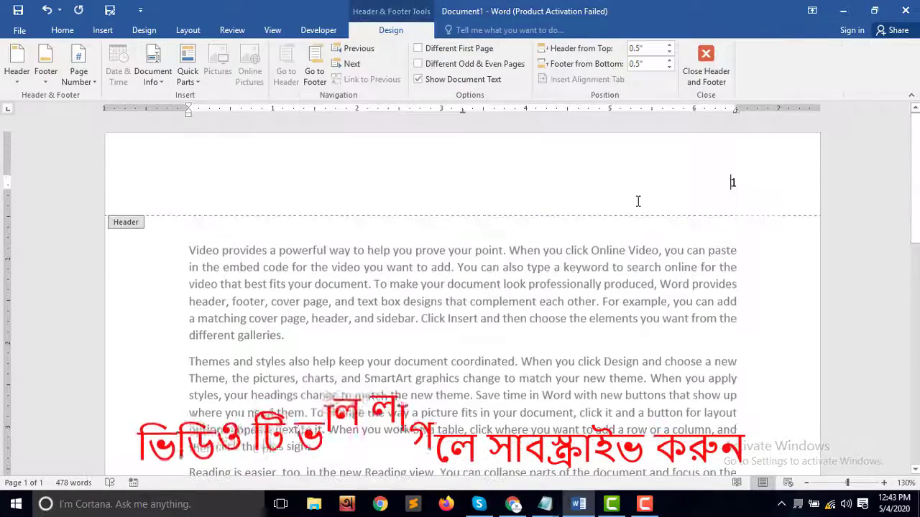
# Step: Add a bottom-of-page number in the Accent Bar 1 style to the footer
pyautogui.scroll(-8, 747, 201)
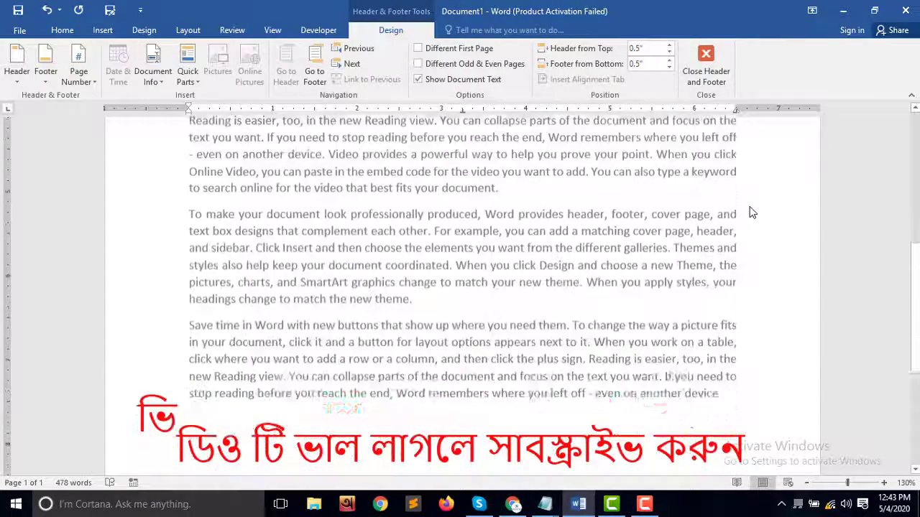
pyautogui.scroll(10, 752, 212)
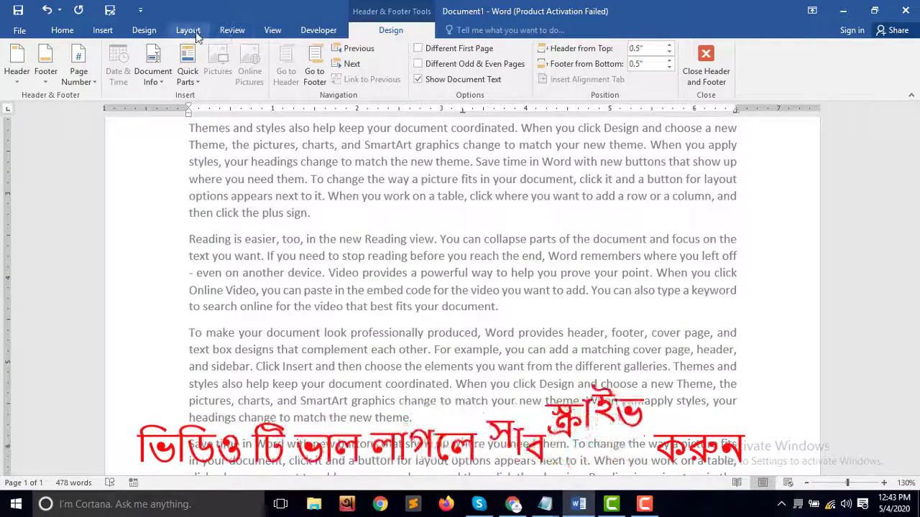
pyautogui.click(101, 32)
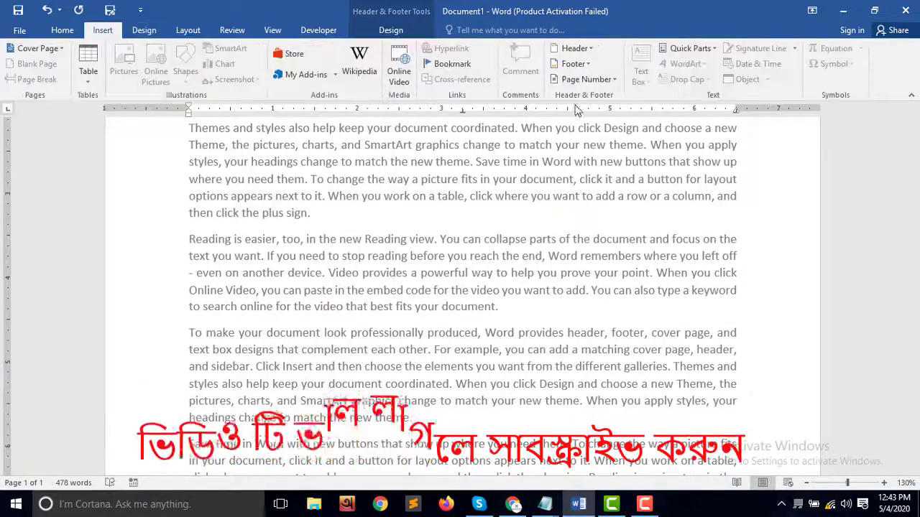
pyautogui.click(591, 80)
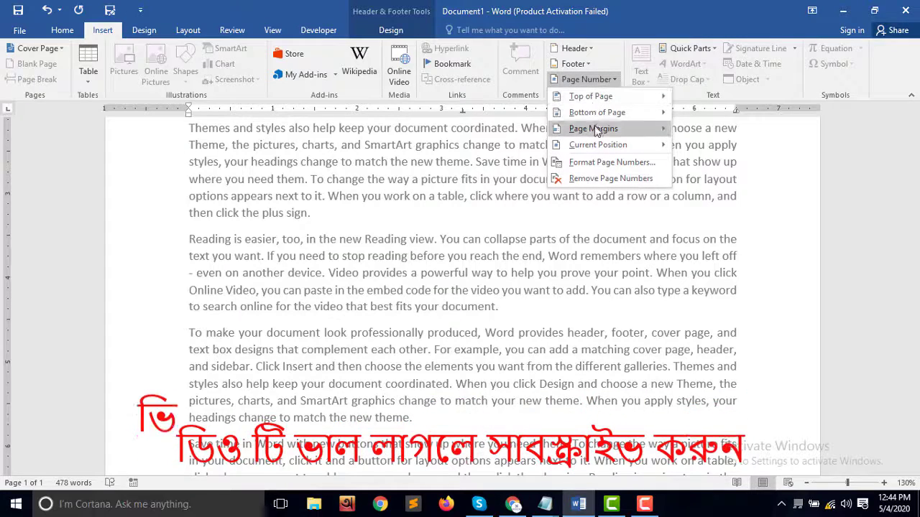
pyautogui.moveTo(595, 133)
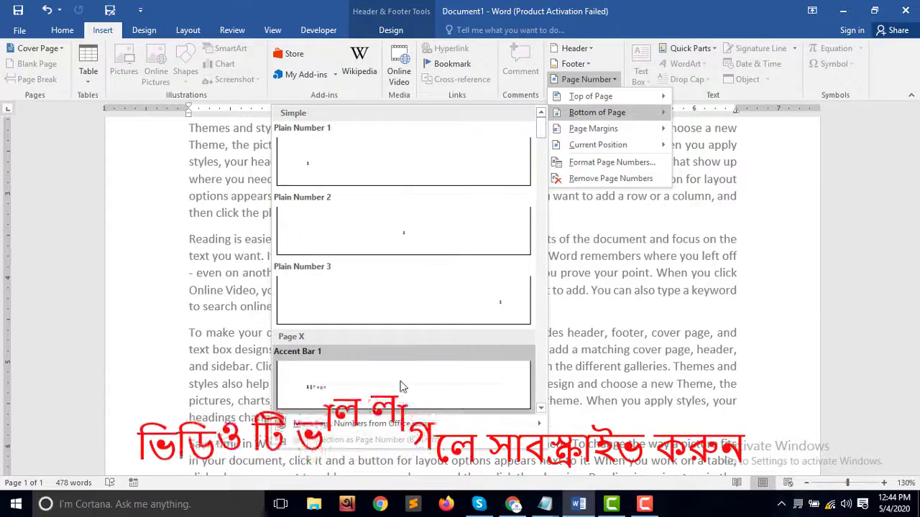
pyautogui.click(400, 393)
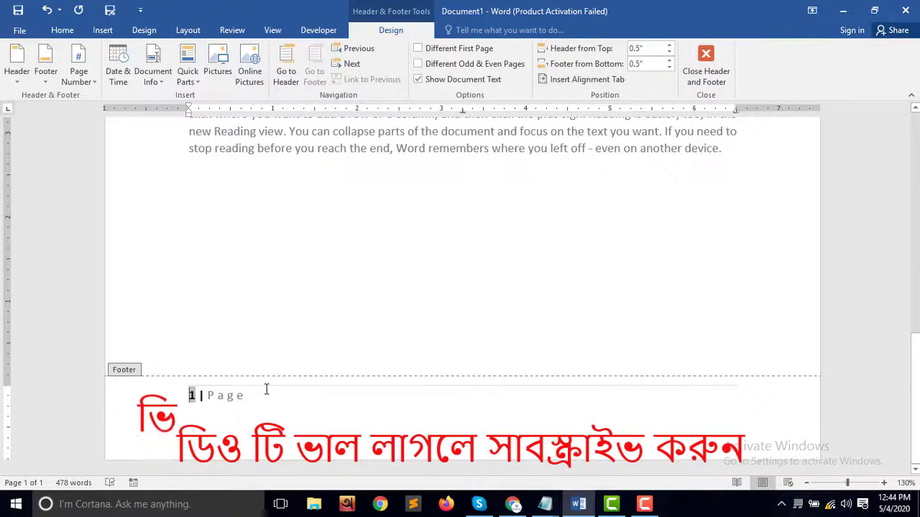
# Step: Open the page number format settings and set the number format to i, ii, iii
pyautogui.scroll(6, 345, 312)
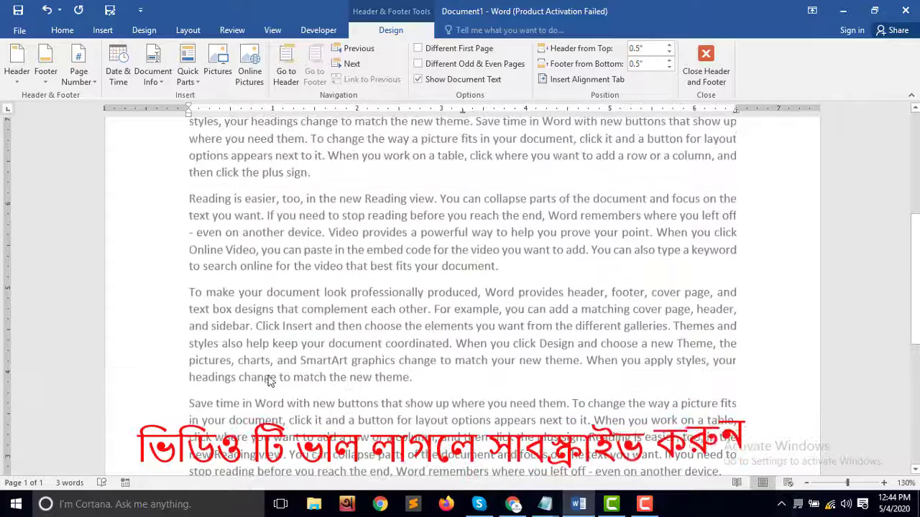
pyautogui.scroll(-5, 137, 338)
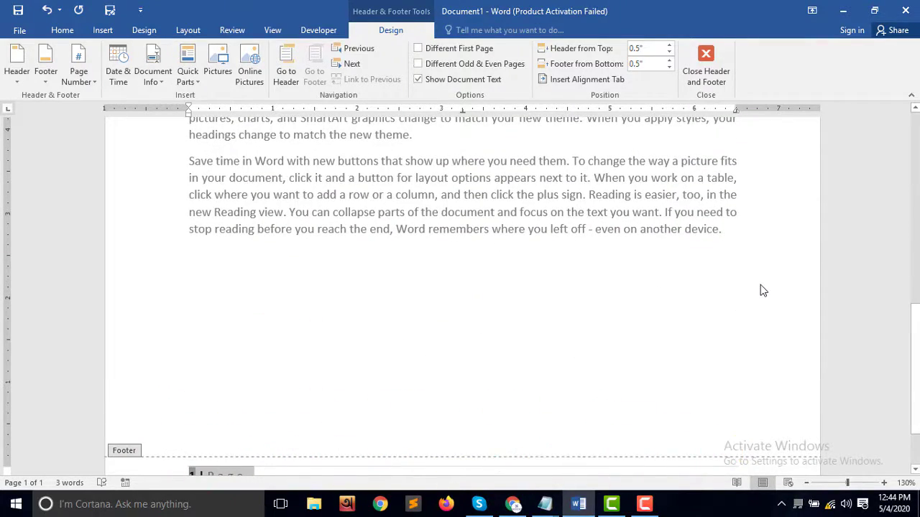
pyautogui.scroll(-2, 544, 368)
pyautogui.scroll(10, 527, 394)
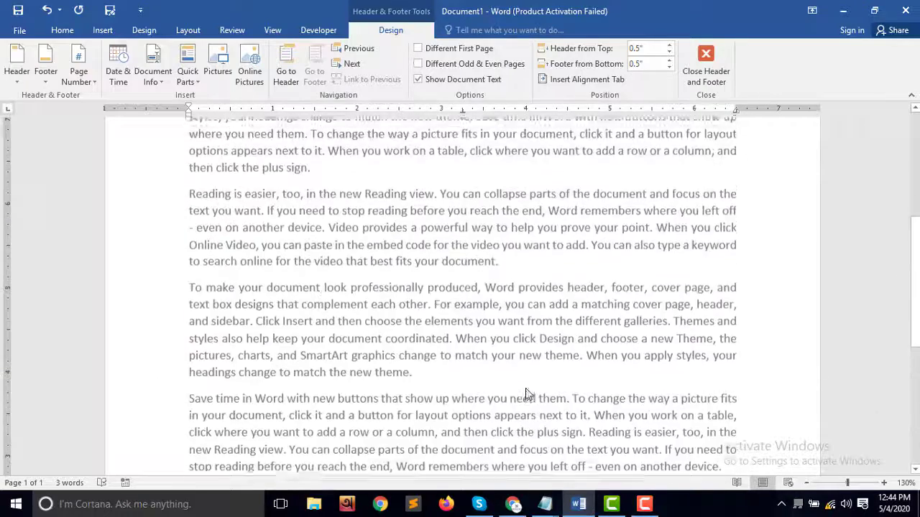
pyautogui.scroll(1, 526, 394)
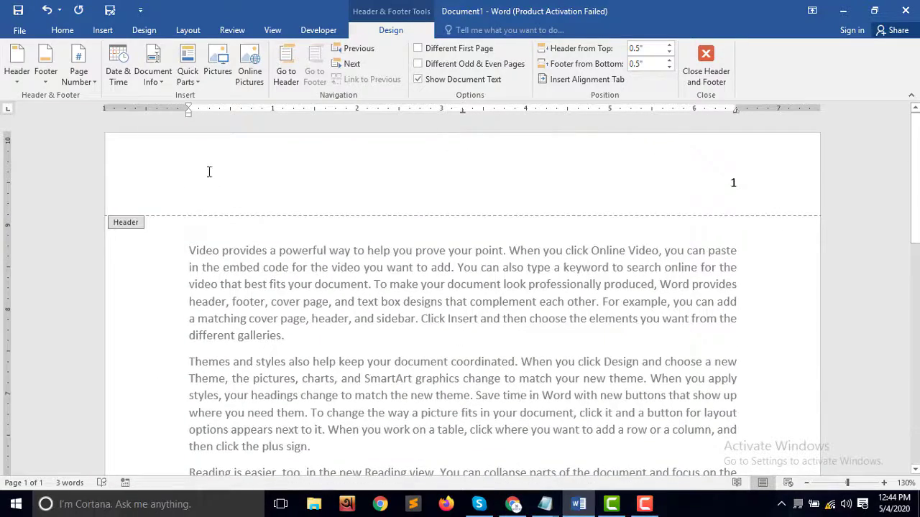
pyautogui.click(102, 29)
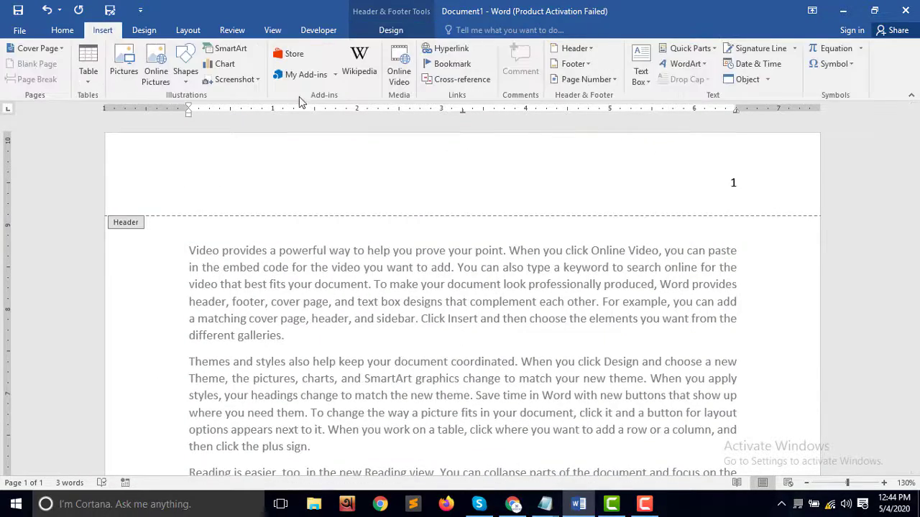
pyautogui.click(611, 83)
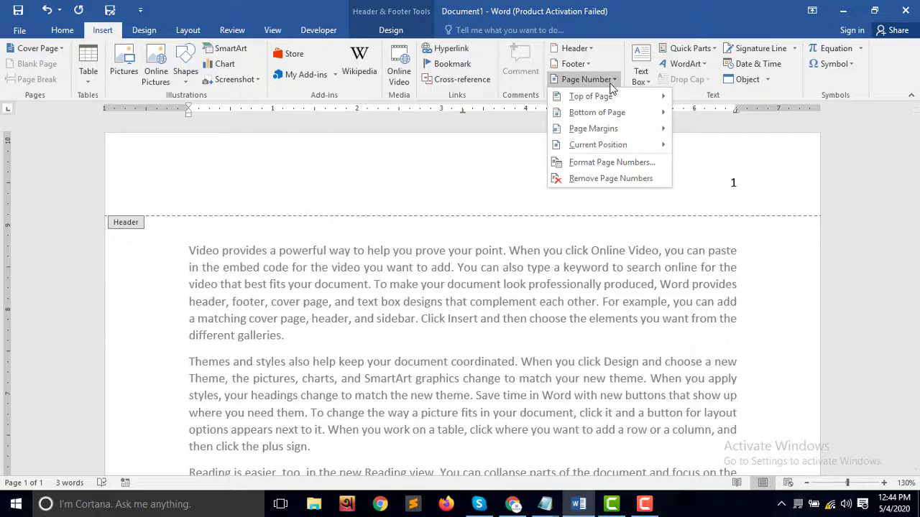
pyautogui.click(623, 163)
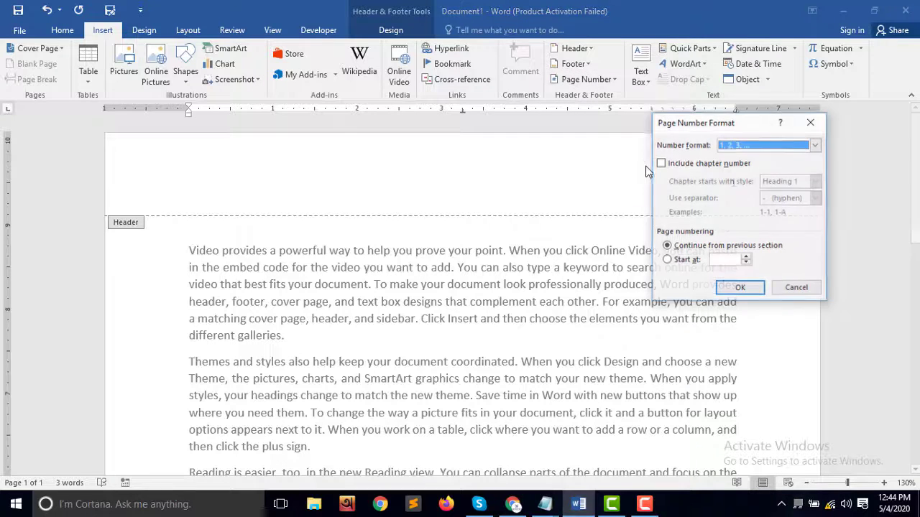
pyautogui.click(770, 147)
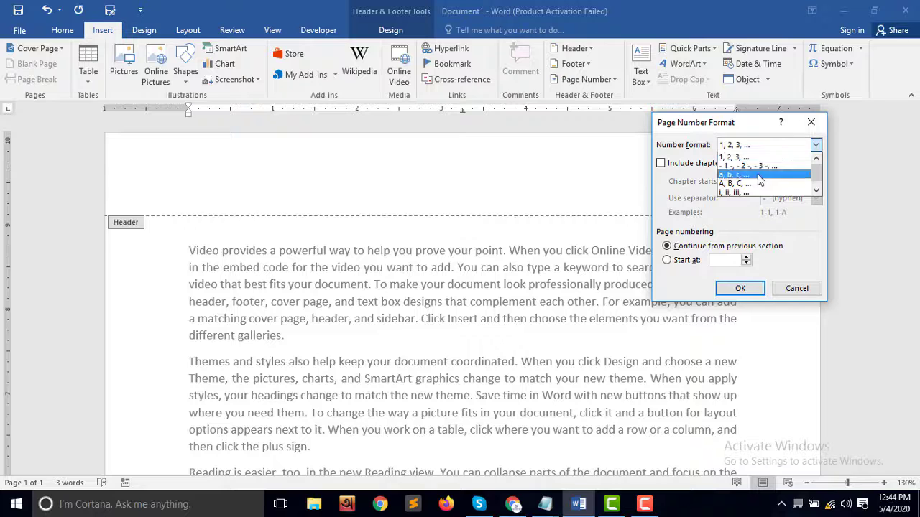
pyautogui.click(762, 174)
pyautogui.click(759, 147)
pyautogui.click(748, 197)
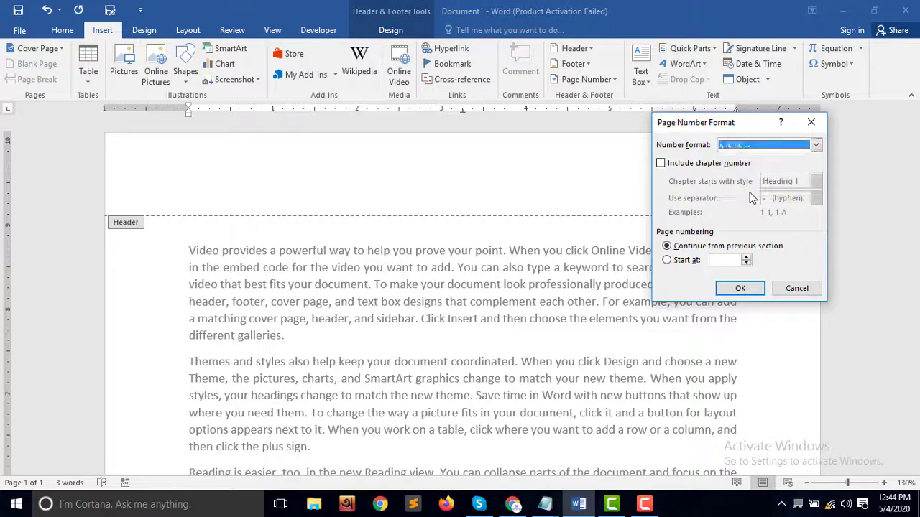
# Step: Include the chapter number, start the page numbering at i, and apply the page number format
pyautogui.click(724, 164)
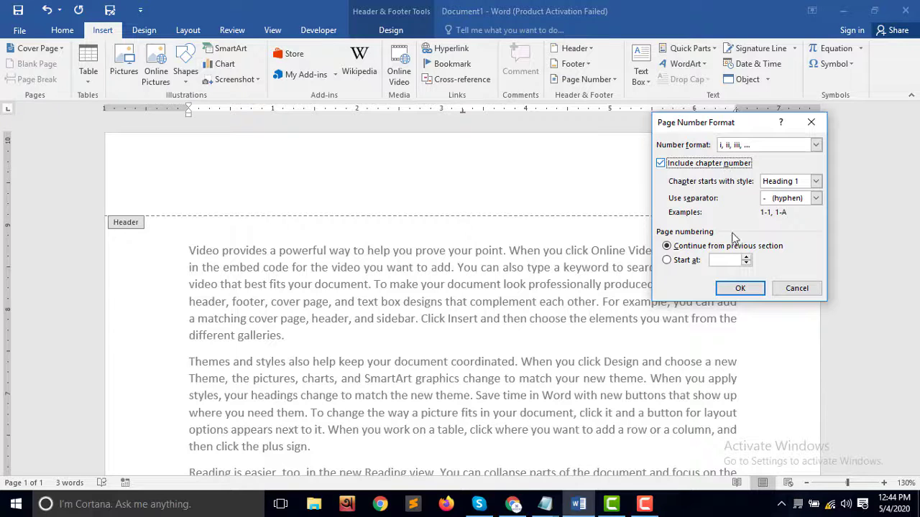
pyautogui.click(747, 260)
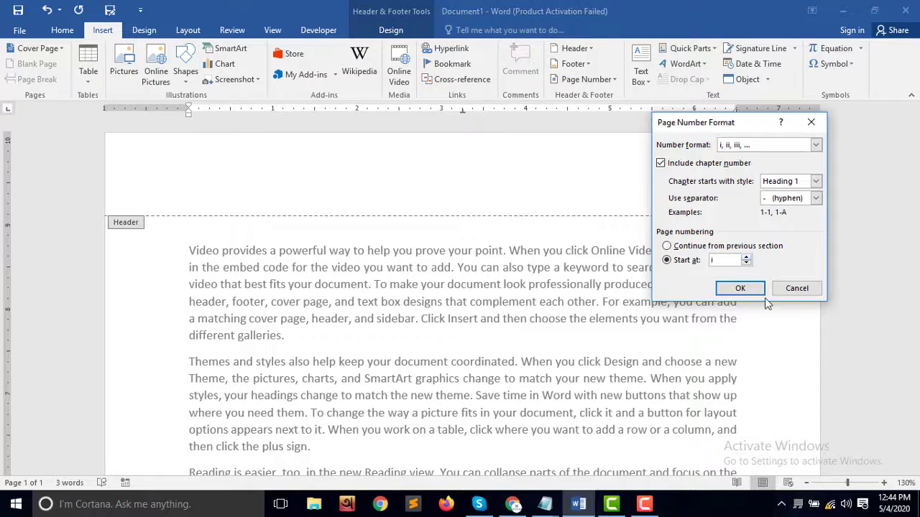
pyautogui.click(744, 289)
pyautogui.click(480, 291)
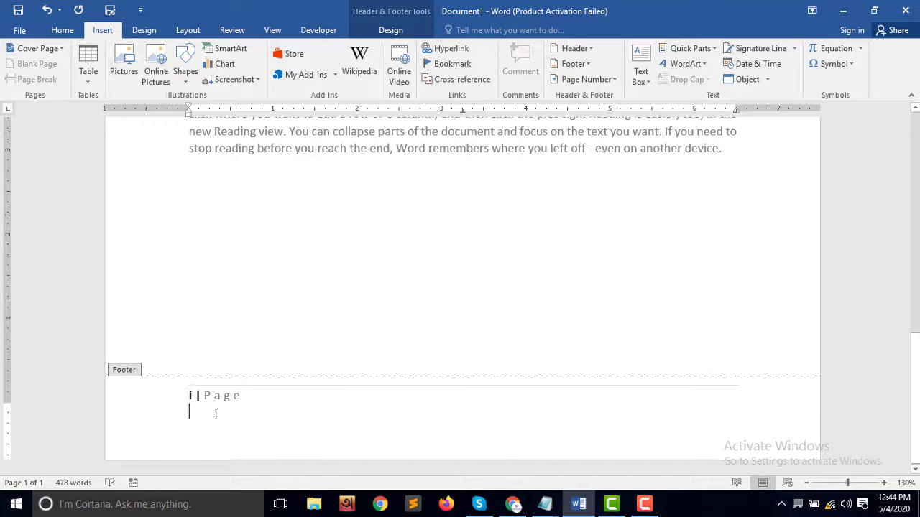
# Step: Insert an Accent Bar 1 page number at the current position, on the empty line below the existing footer number
pyautogui.tripleClick(244, 401)
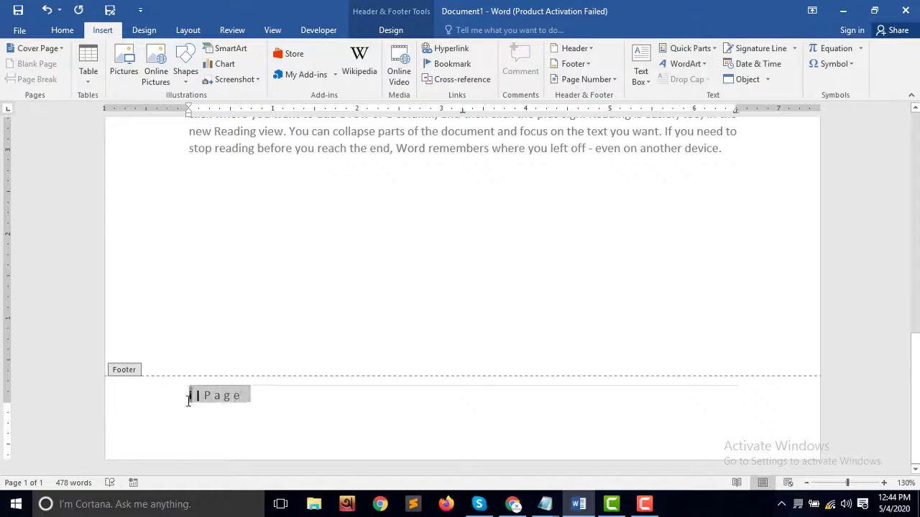
pyautogui.click(242, 412)
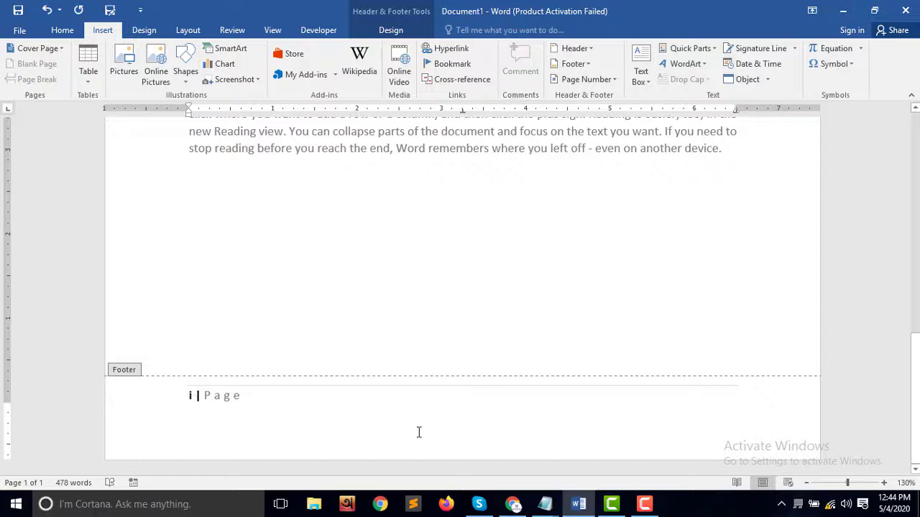
pyautogui.click(615, 81)
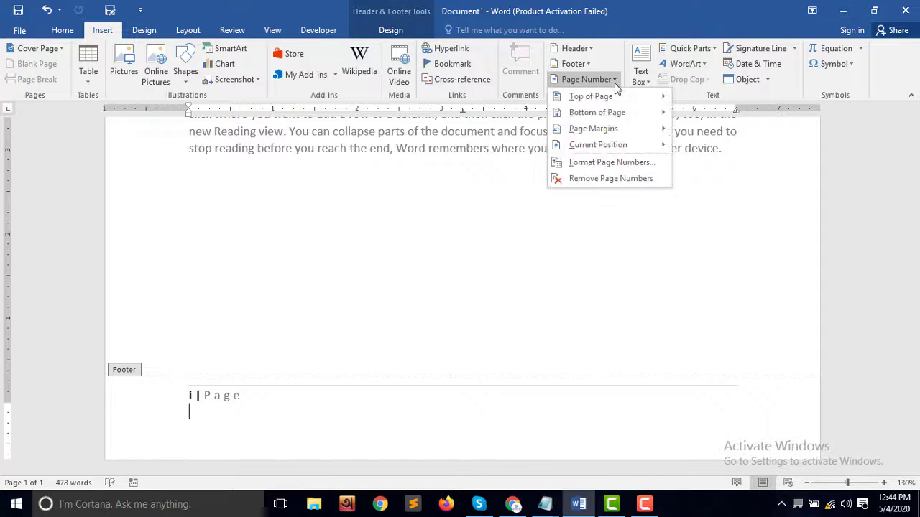
pyautogui.moveTo(606, 152)
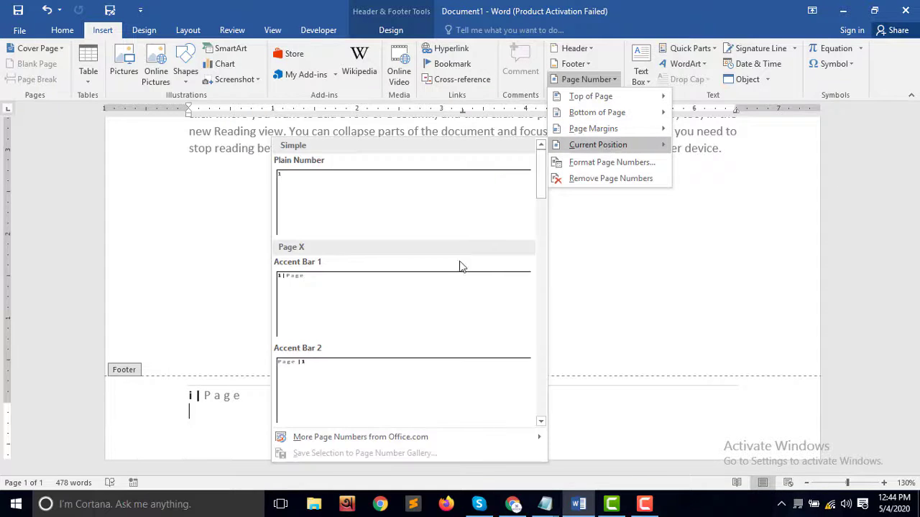
pyautogui.click(422, 304)
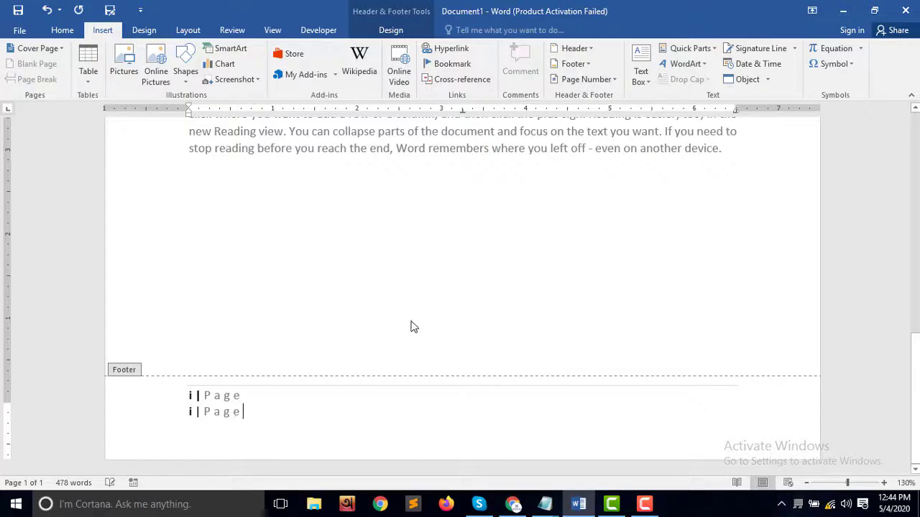
pyautogui.scroll(12, 388, 374)
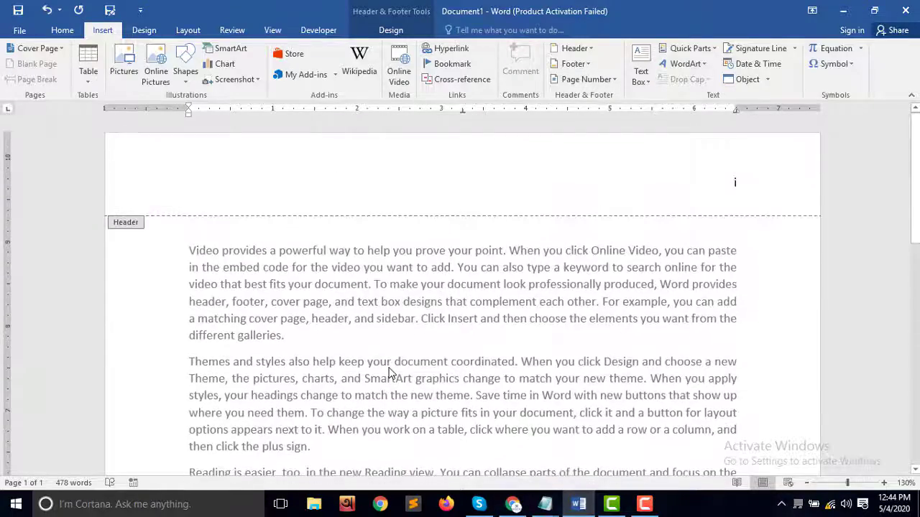
# Step: Delete both page number lines from the footer
pyautogui.scroll(-12, 388, 374)
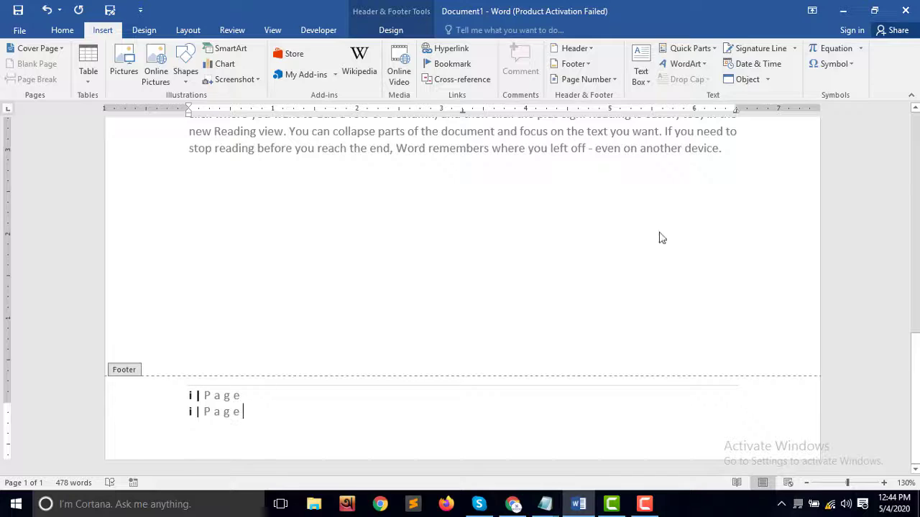
pyautogui.moveTo(300, 426); pyautogui.dragTo(188, 391)
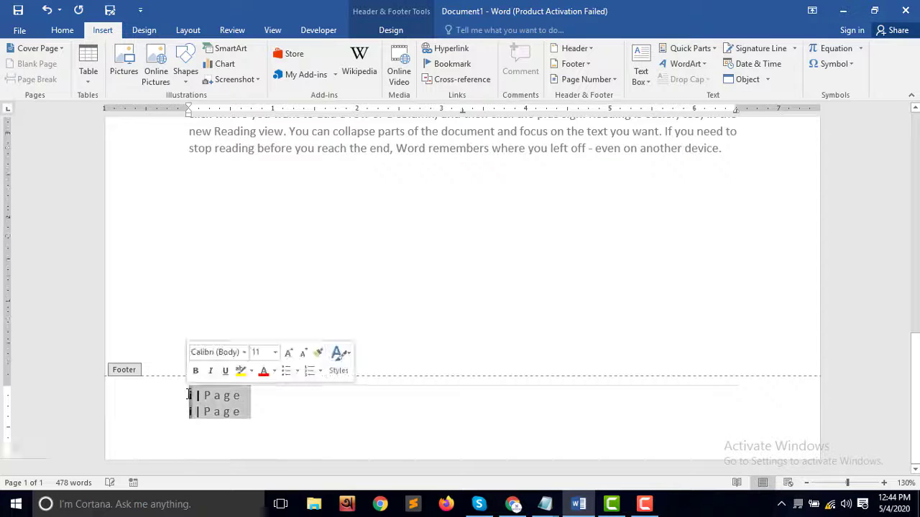
pyautogui.press('Delete')
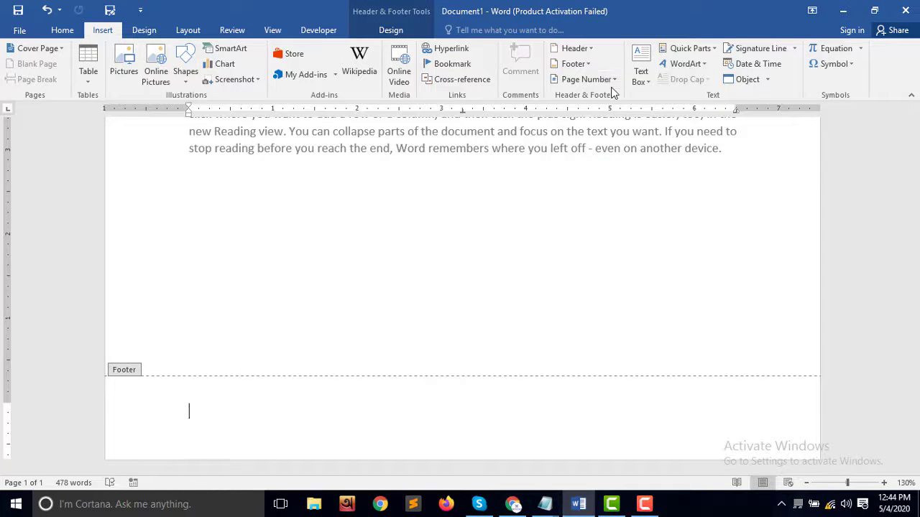
# Step: Add a page-margin number in the Accent Bar, Left style and check it on the page
pyautogui.click(614, 78)
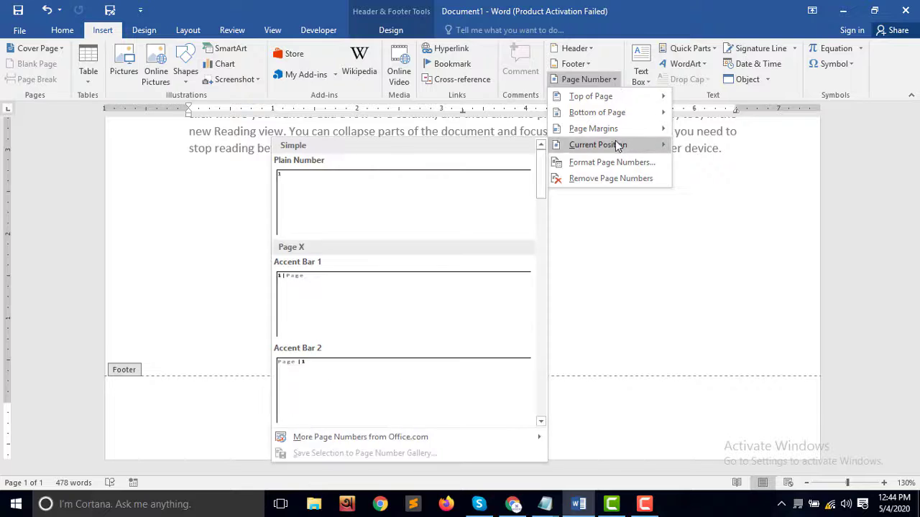
pyautogui.moveTo(614, 133)
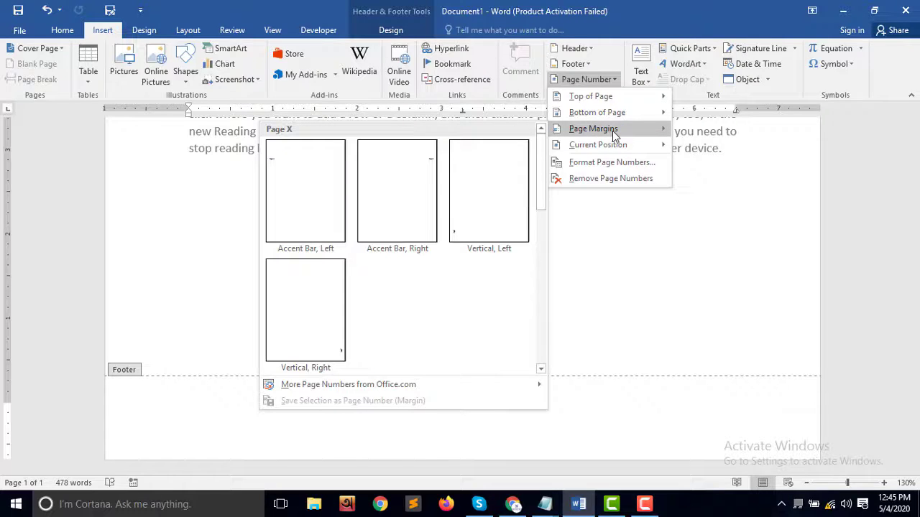
pyautogui.click(340, 217)
pyautogui.scroll(-1, 575, 248)
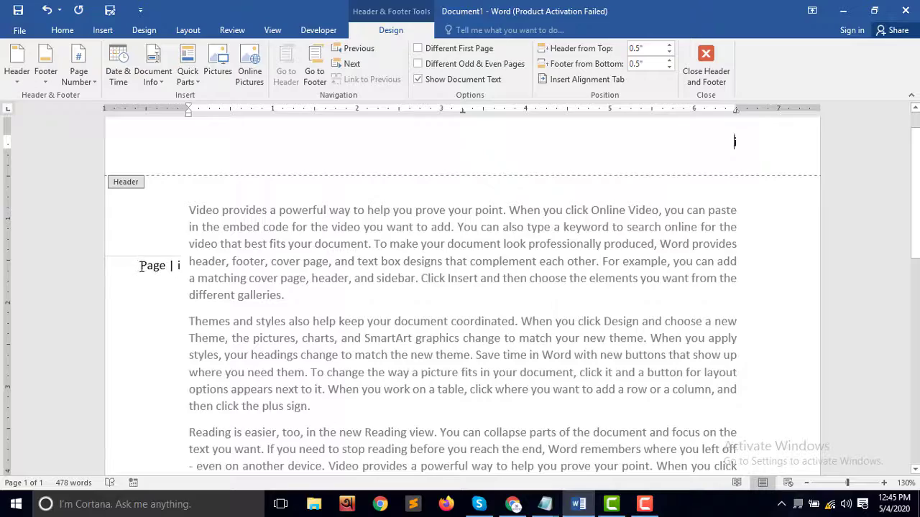
pyautogui.doubleClick(141, 267)
pyautogui.scroll(-10, 323, 299)
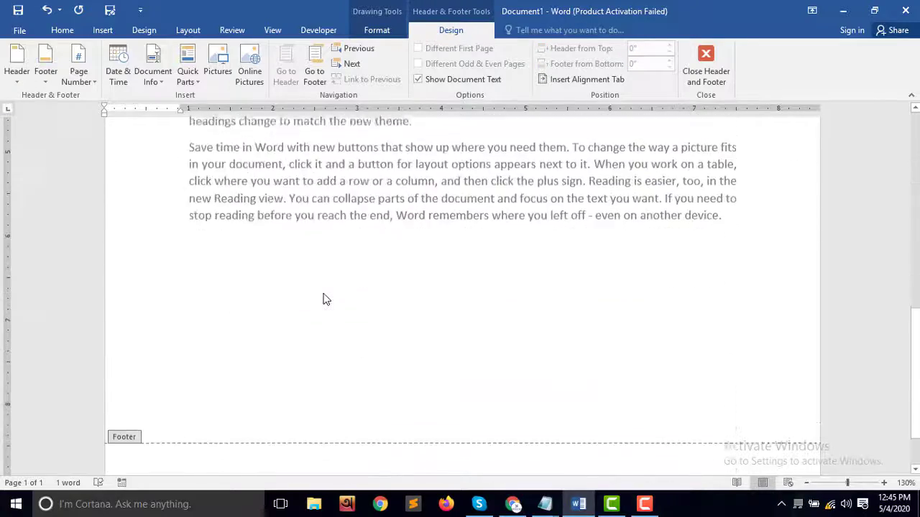
pyautogui.scroll(10, 324, 299)
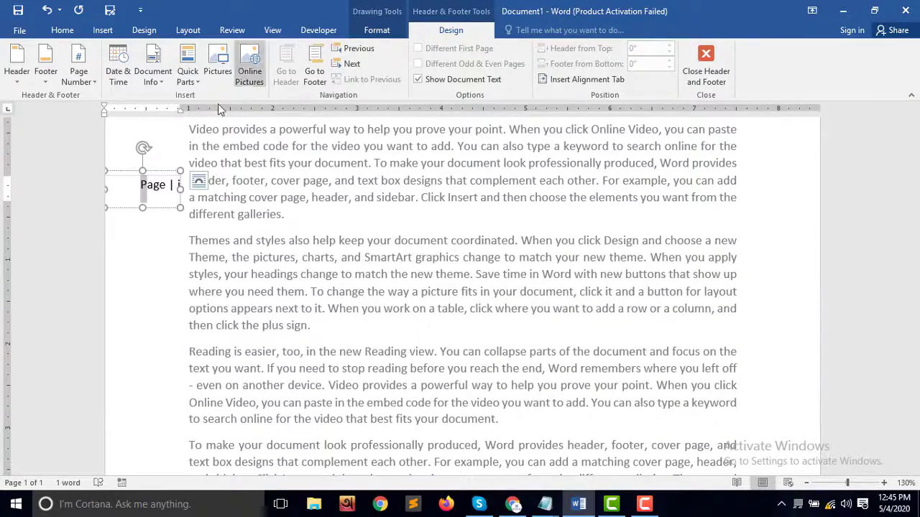
# Step: Remove the page numbers from the document and check the header and footer
pyautogui.click(103, 30)
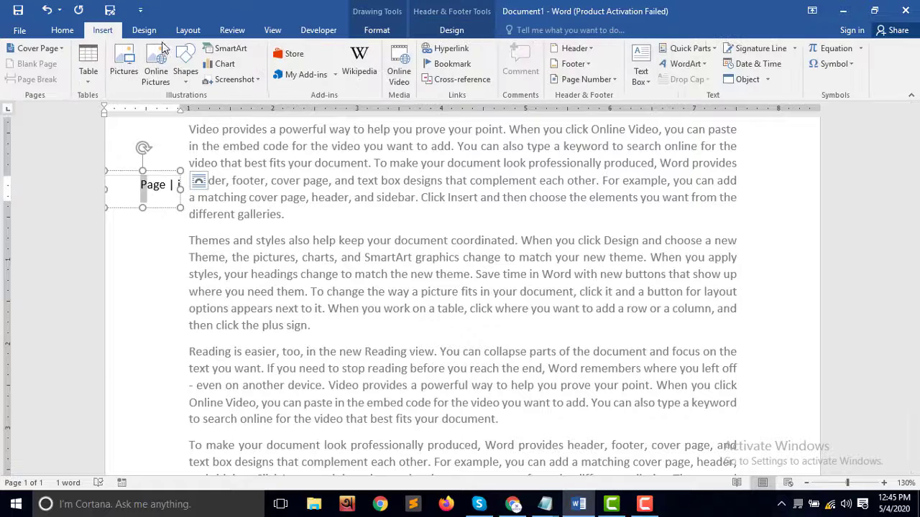
pyautogui.click(613, 80)
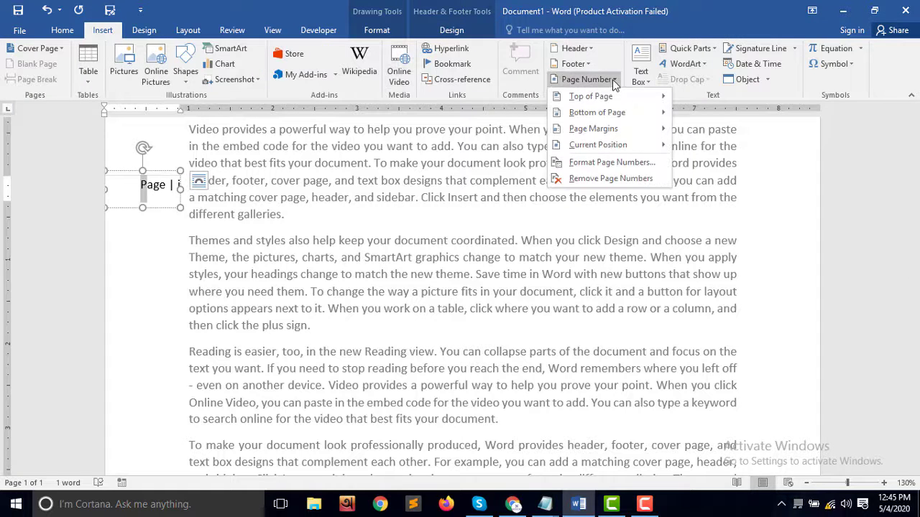
pyautogui.click(611, 178)
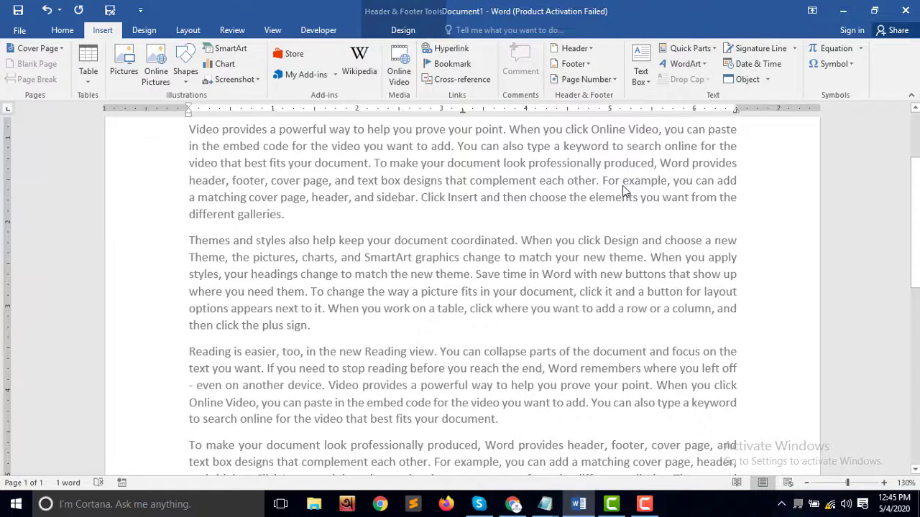
pyautogui.scroll(-10, 379, 288)
pyautogui.scroll(10, 381, 267)
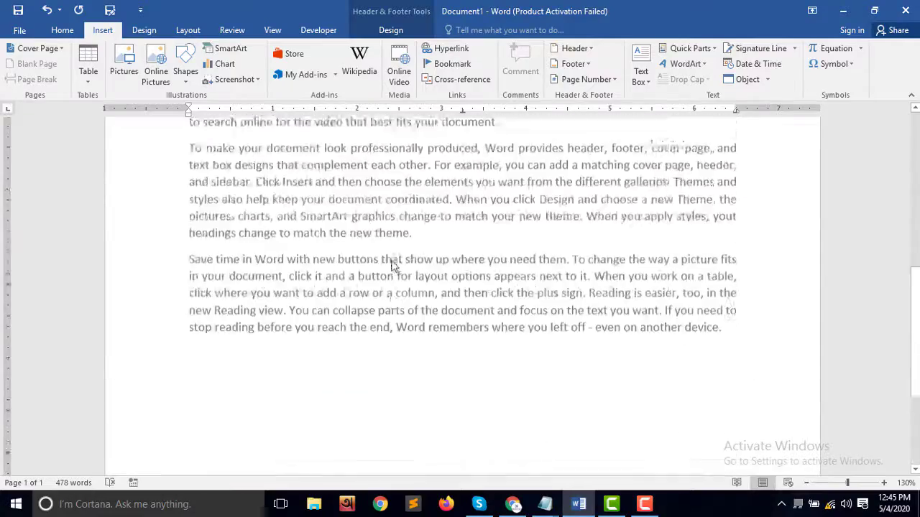
pyautogui.scroll(-4, 392, 266)
pyautogui.scroll(4, 796, 176)
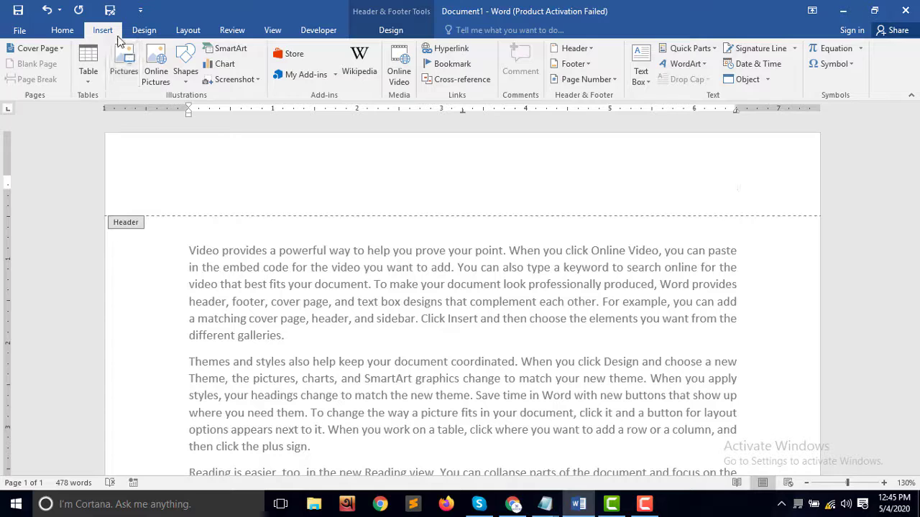
# Step: Add a page-margin number in the Vertical, Left style and view it near the footer
pyautogui.click(618, 82)
pyautogui.moveTo(618, 130)
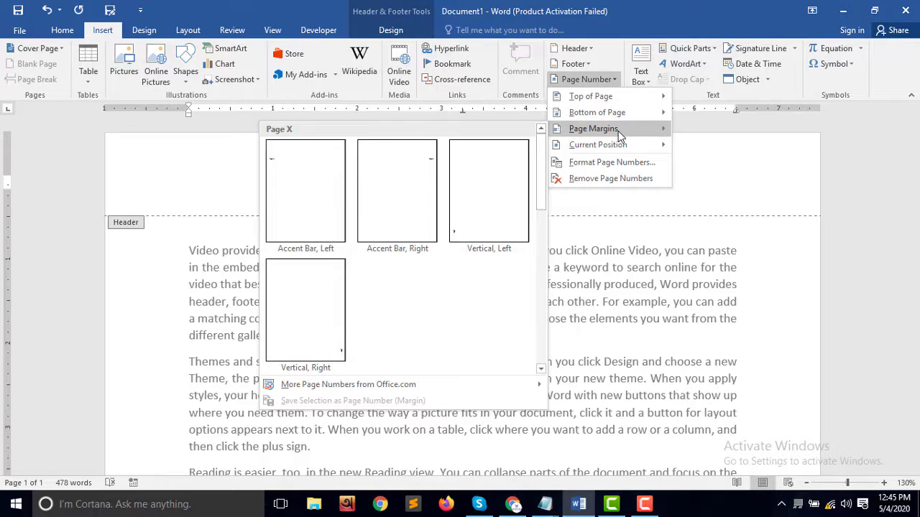
pyautogui.click(522, 226)
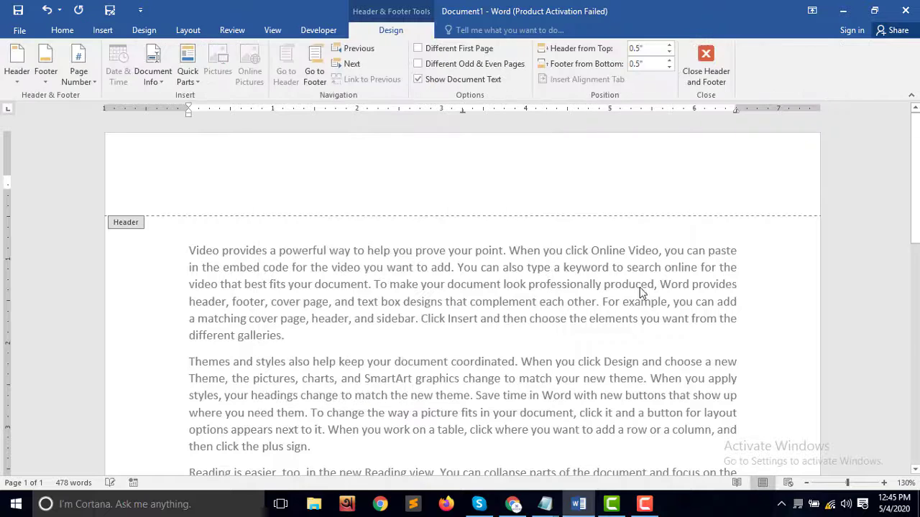
pyautogui.scroll(-8, 655, 287)
pyautogui.scroll(-3, 657, 286)
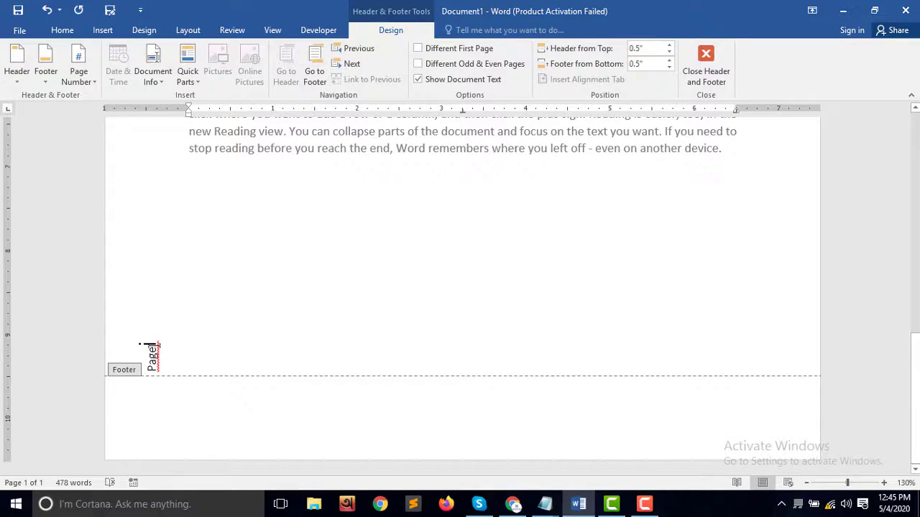
pyautogui.scroll(2, 615, 230)
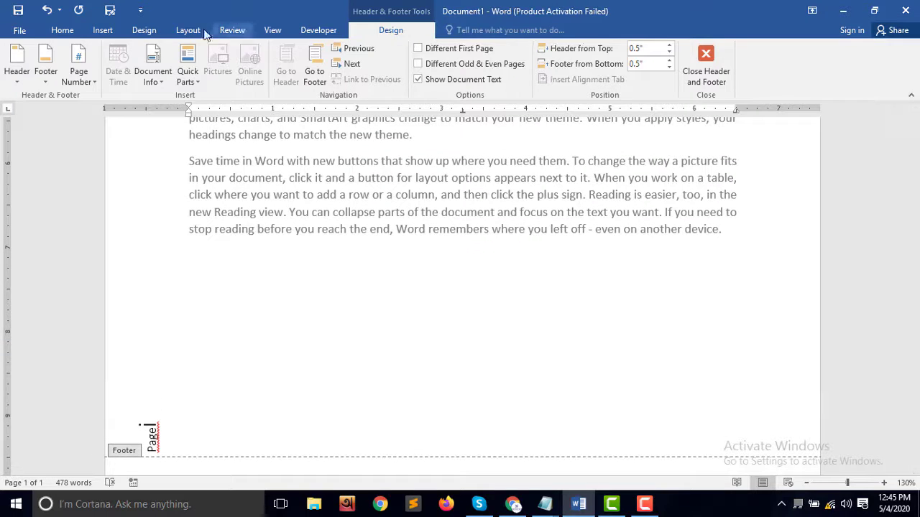
# Step: Remove the existing page numbers and add a page-margin number in the Vertical, Right style
pyautogui.click(103, 30)
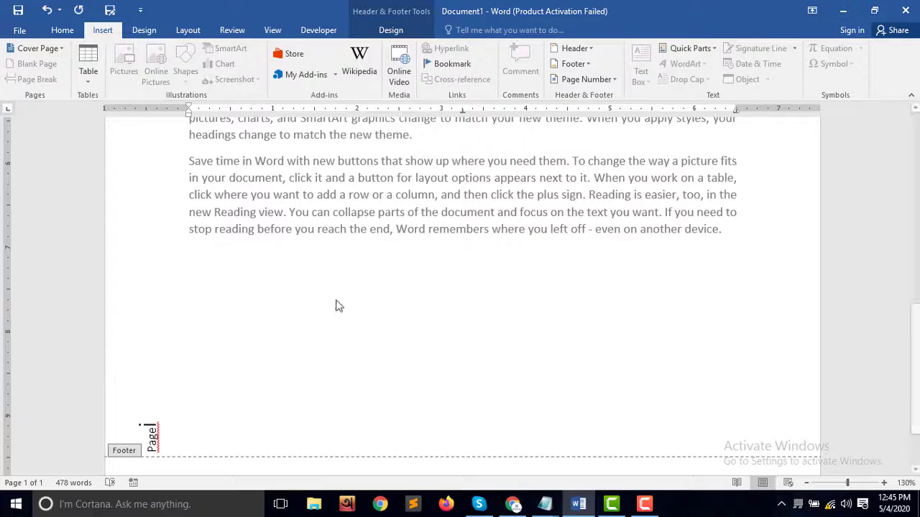
pyautogui.click(604, 79)
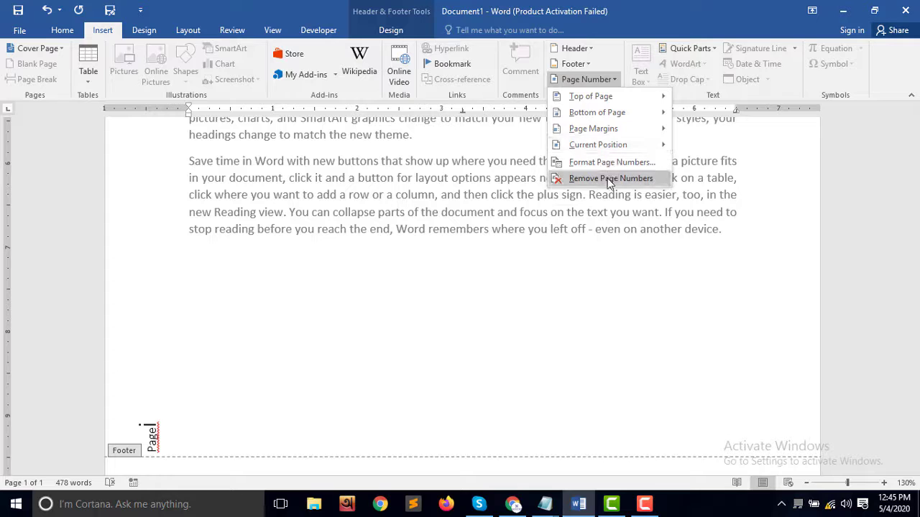
pyautogui.click(612, 173)
pyautogui.click(613, 80)
pyautogui.moveTo(615, 129)
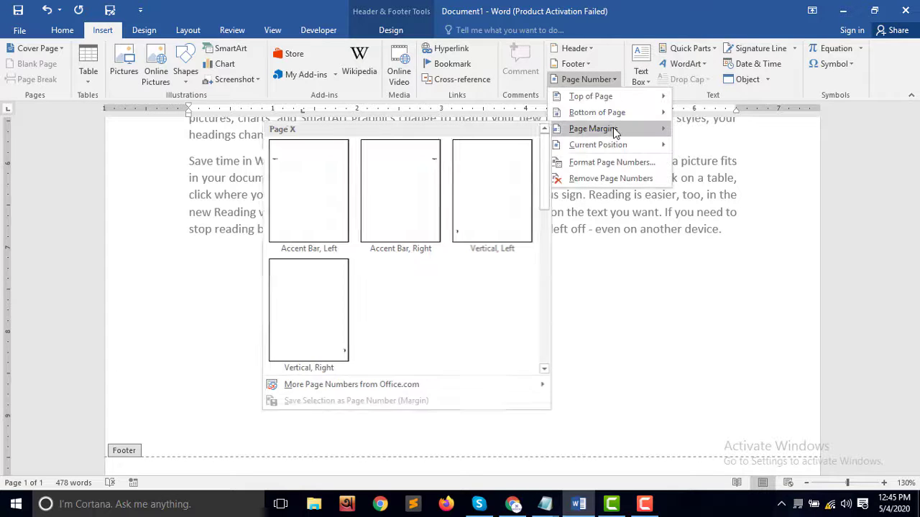
pyautogui.click(341, 321)
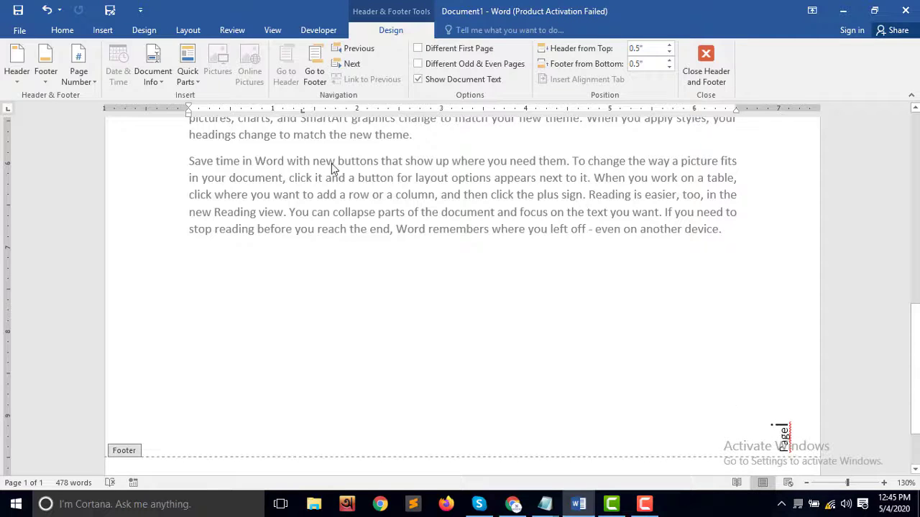
# Step: Review the page number format and separator choices, and set the chapter starting style to Heading 8
pyautogui.click(102, 30)
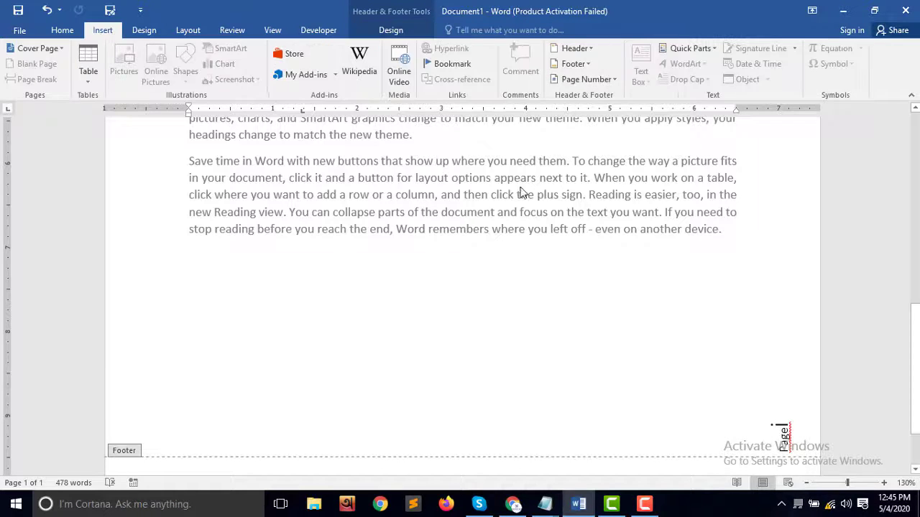
pyautogui.click(611, 82)
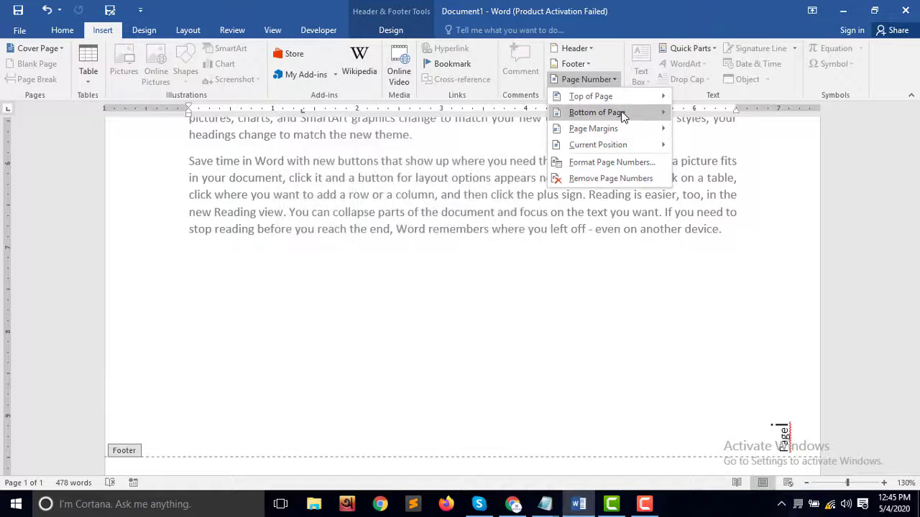
pyautogui.moveTo(622, 146)
pyautogui.click(611, 163)
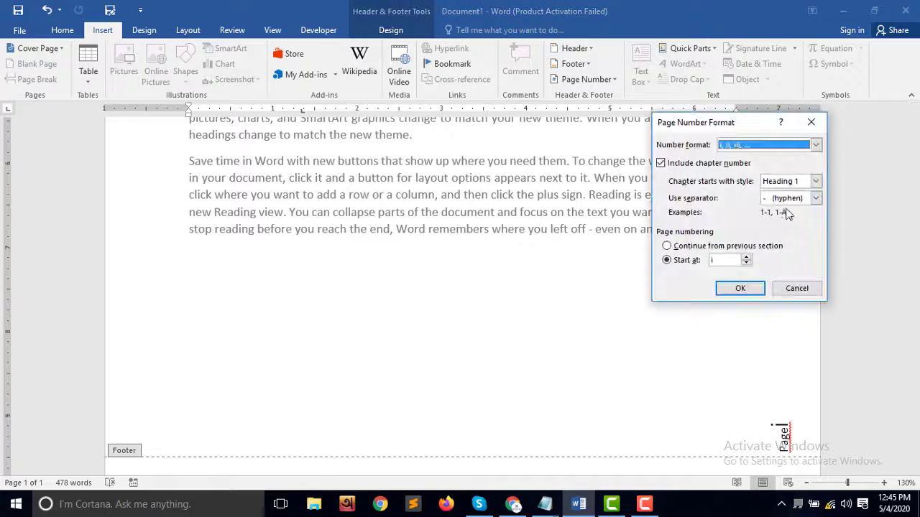
pyautogui.click(805, 148)
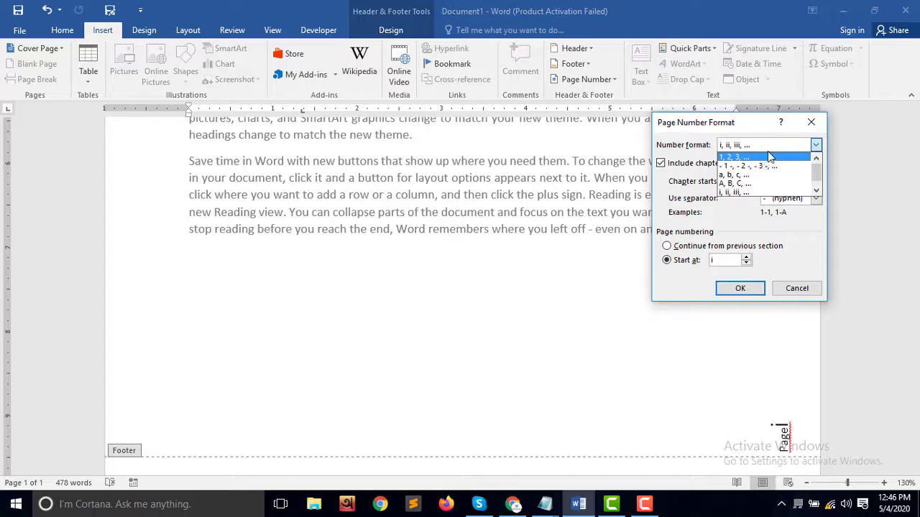
pyautogui.click(681, 175)
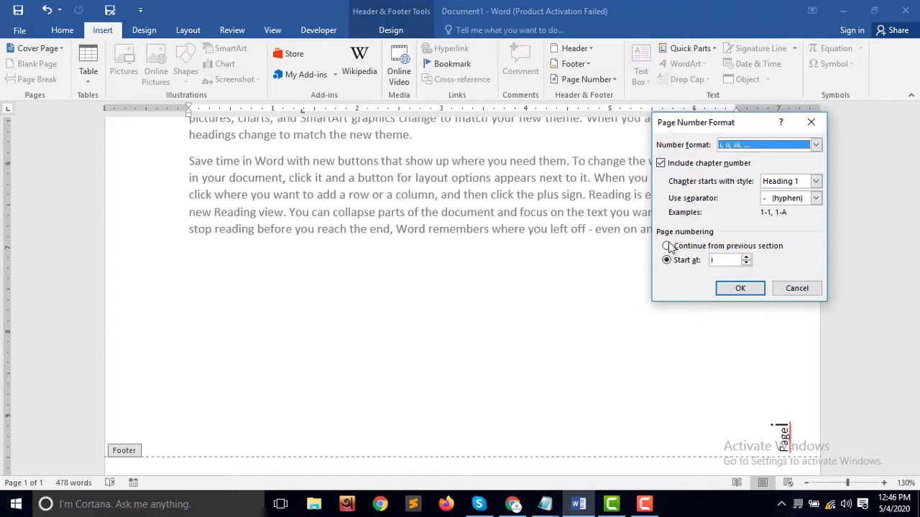
pyautogui.click(815, 198)
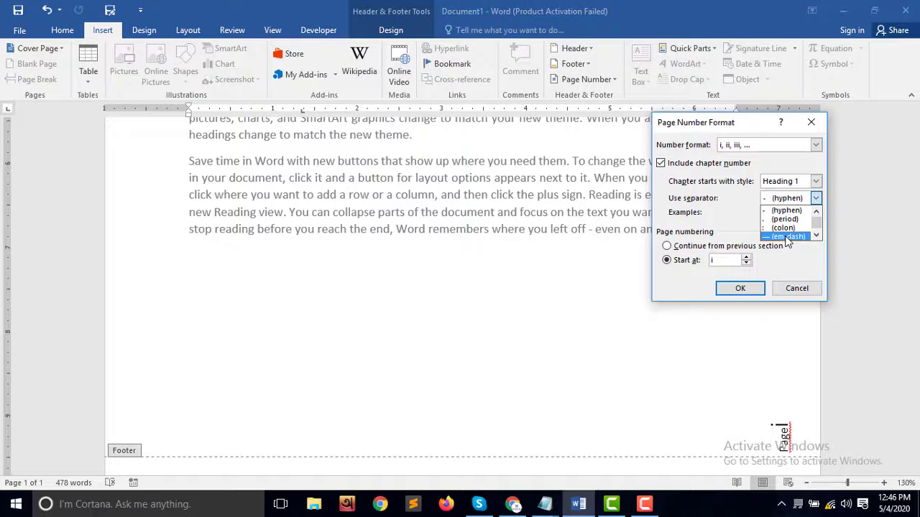
pyautogui.click(795, 182)
pyautogui.click(796, 184)
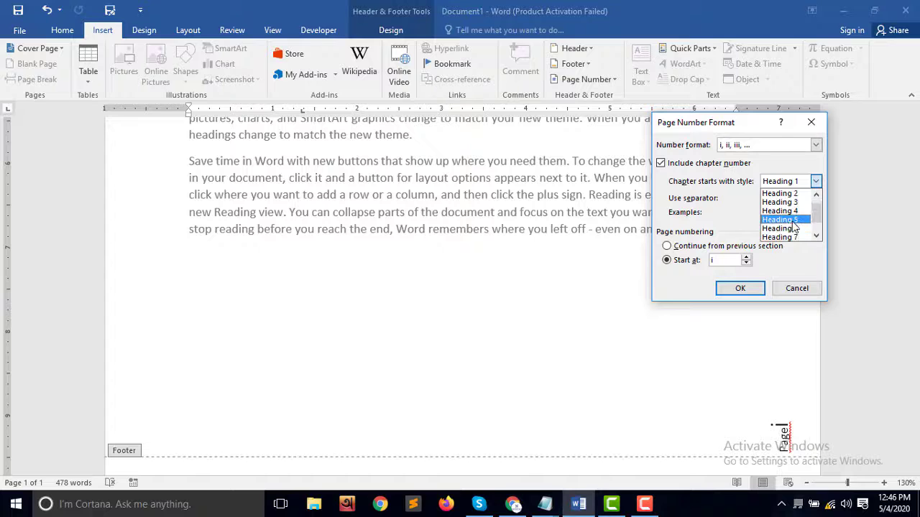
pyautogui.scroll(-1, 795, 230)
pyautogui.click(790, 228)
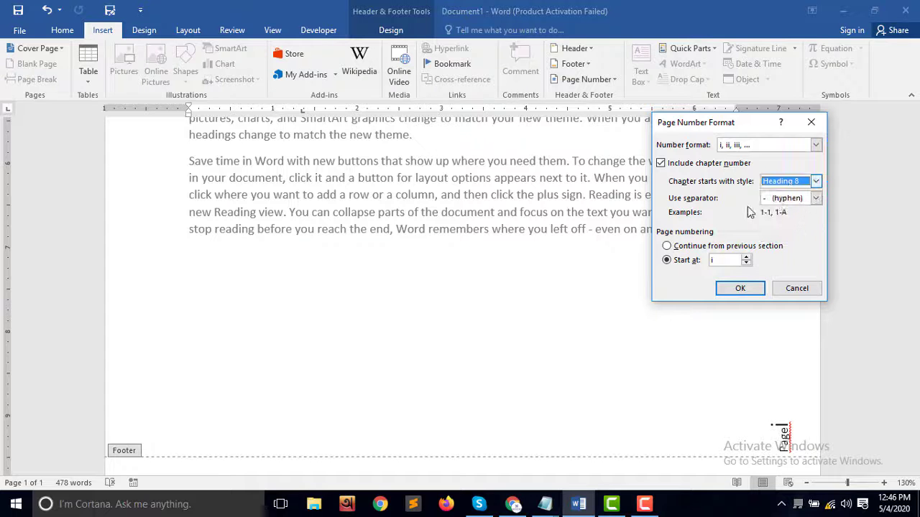
pyautogui.click(737, 288)
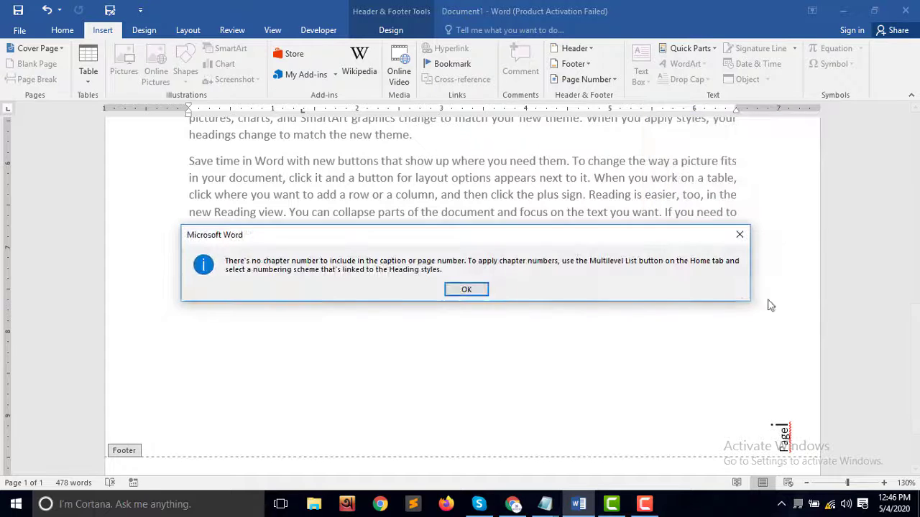
pyautogui.click(468, 290)
# Step: Remove the vertical page number from the page margin
pyautogui.scroll(-10, 719, 309)
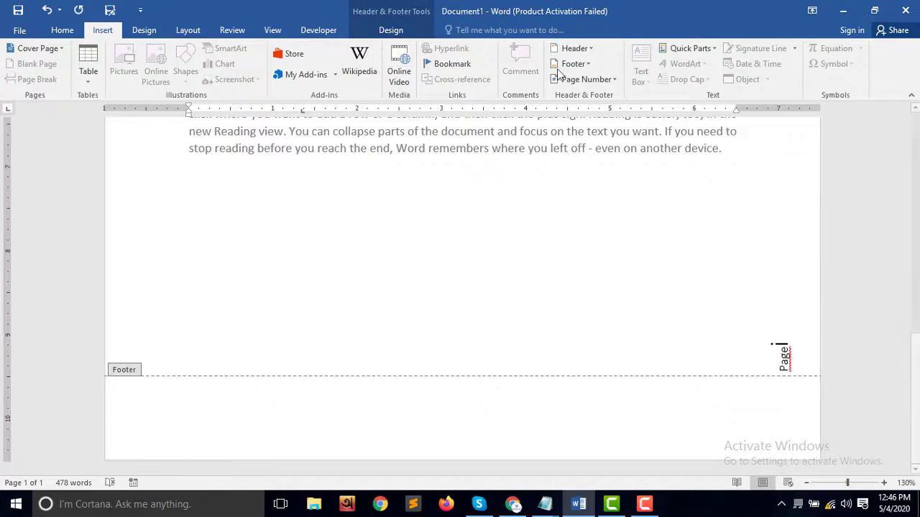
pyautogui.click(597, 79)
pyautogui.click(642, 205)
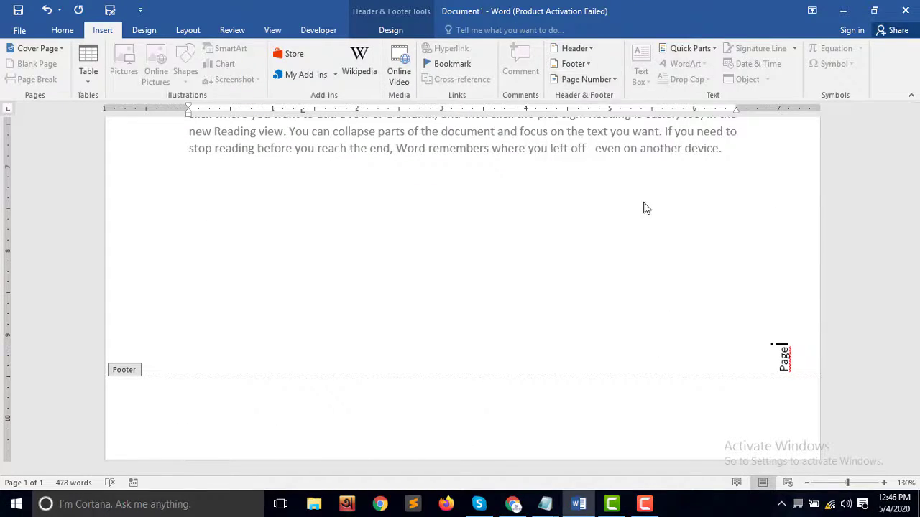
# Step: Format the page numbers as A, B, C with chapters starting at Heading 1 and a colon separator
pyautogui.click(586, 79)
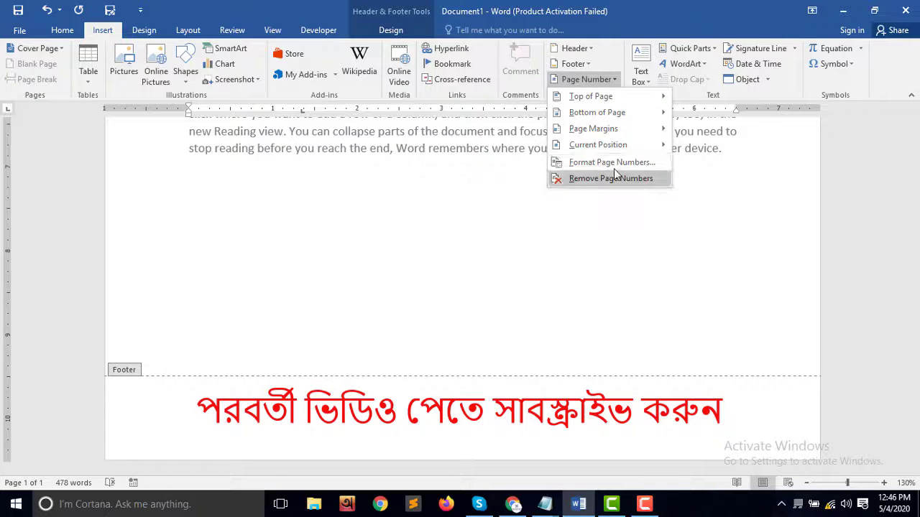
pyautogui.click(616, 162)
pyautogui.click(779, 147)
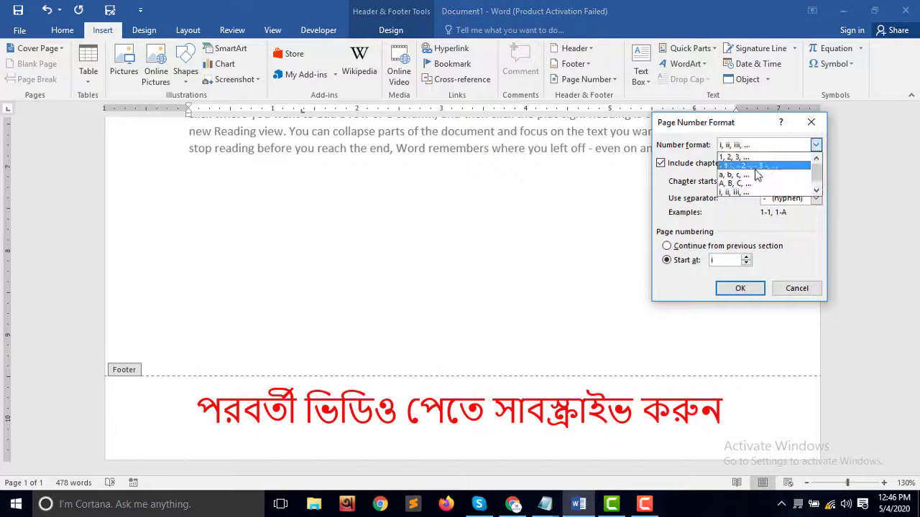
pyautogui.click(787, 183)
pyautogui.click(815, 181)
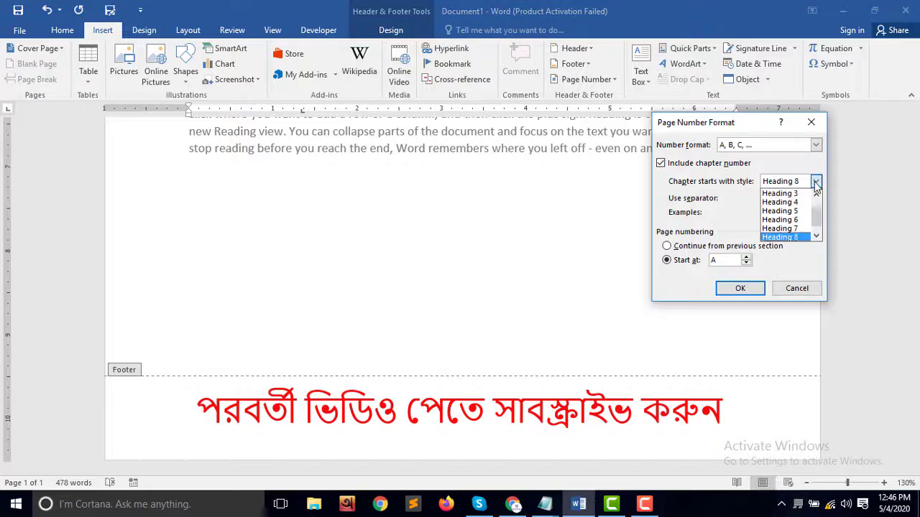
pyautogui.scroll(2, 790, 208)
pyautogui.click(783, 193)
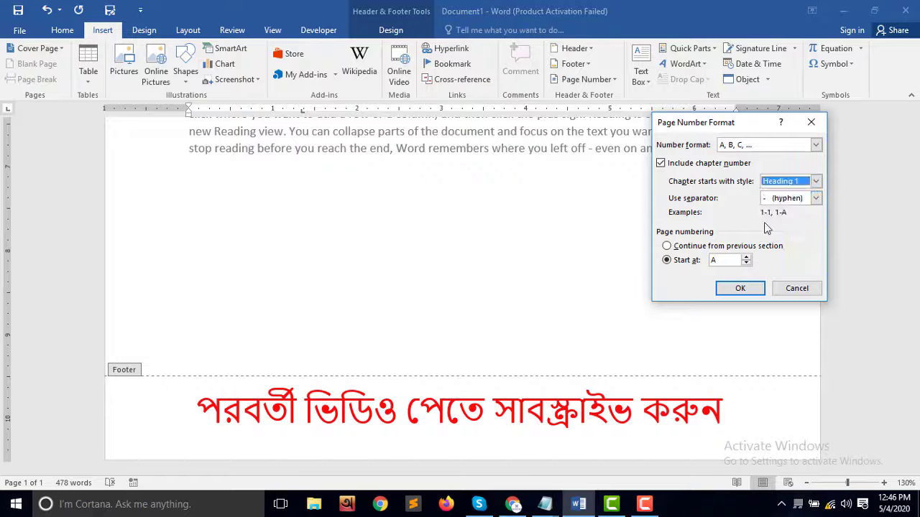
pyautogui.click(800, 203)
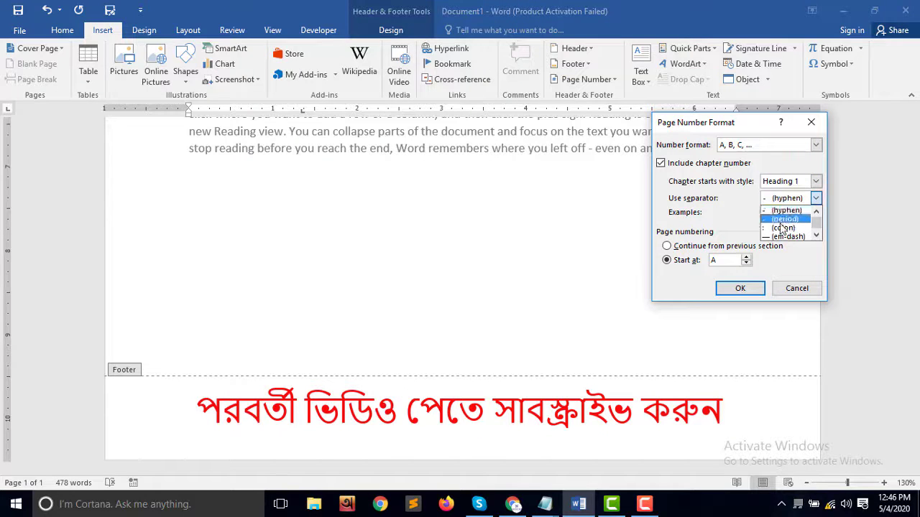
pyautogui.click(782, 229)
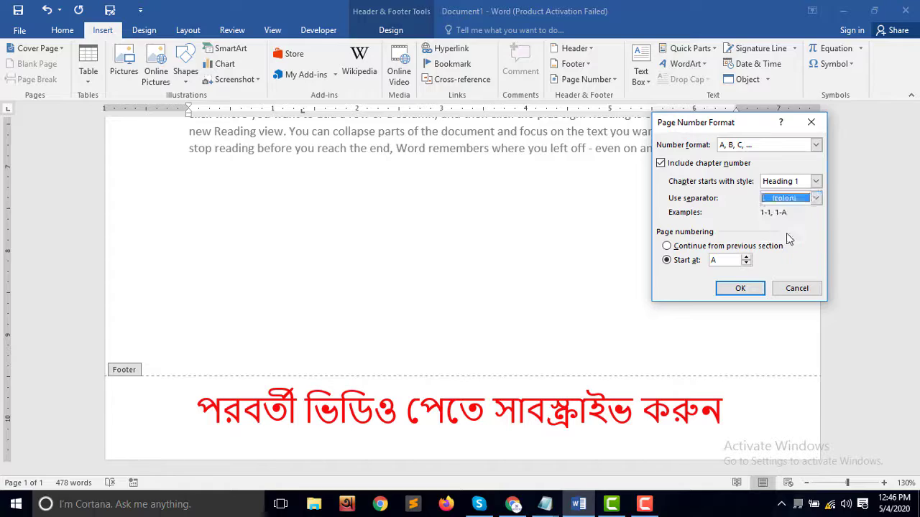
pyautogui.click(738, 288)
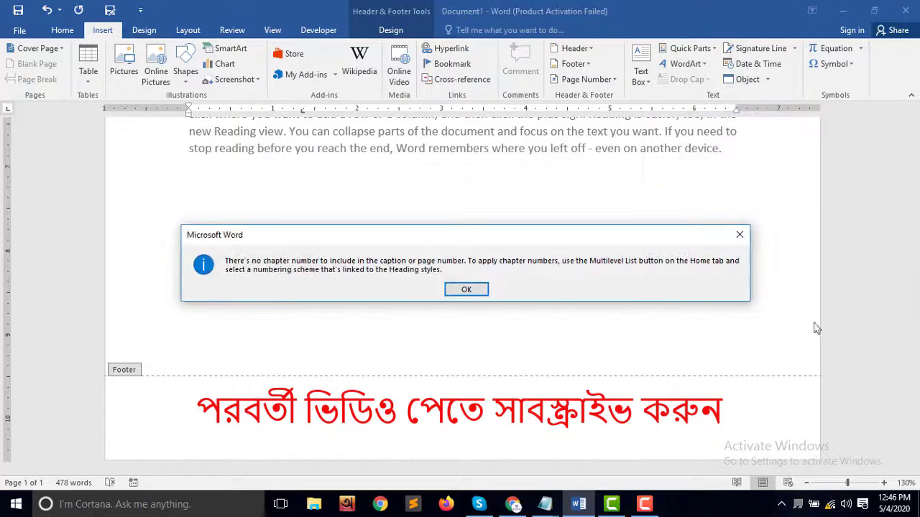
pyautogui.click(466, 289)
pyautogui.scroll(-10, 680, 344)
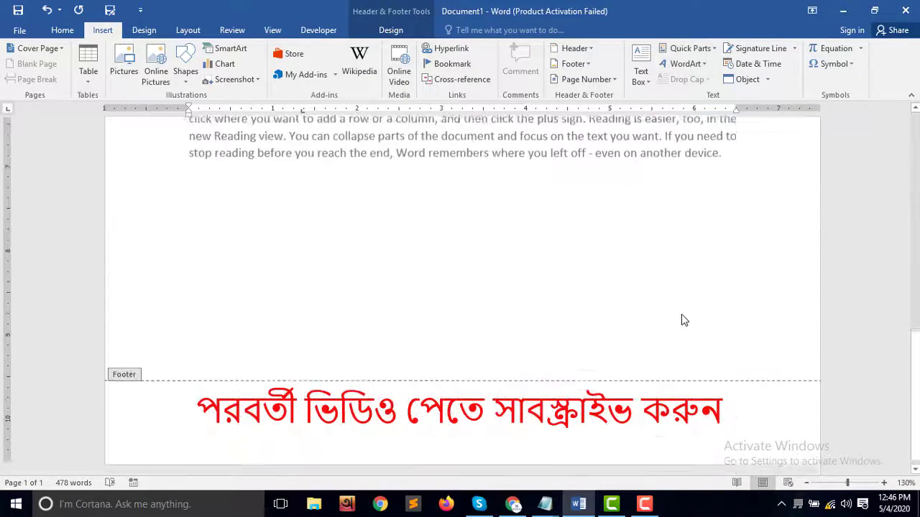
# Step: Exclude chapter numbers from the page number format and return to the document body
pyautogui.scroll(10, 684, 316)
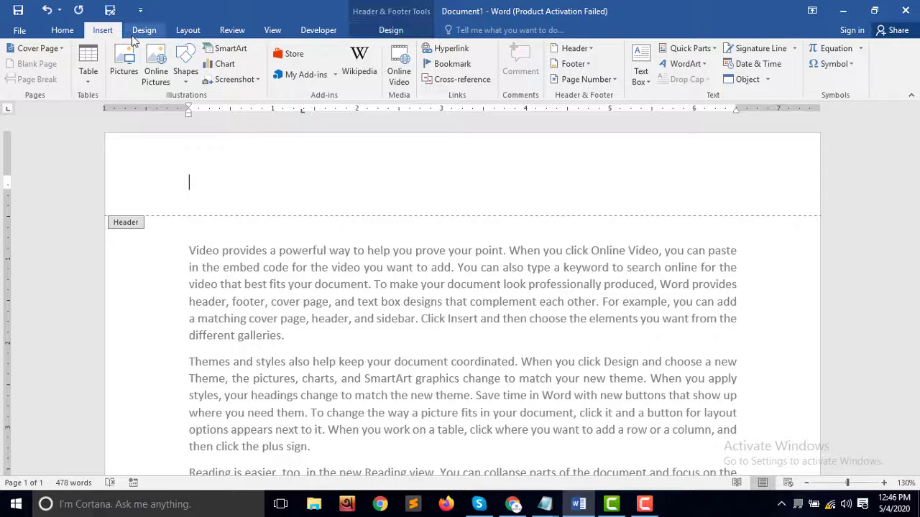
pyautogui.click(586, 79)
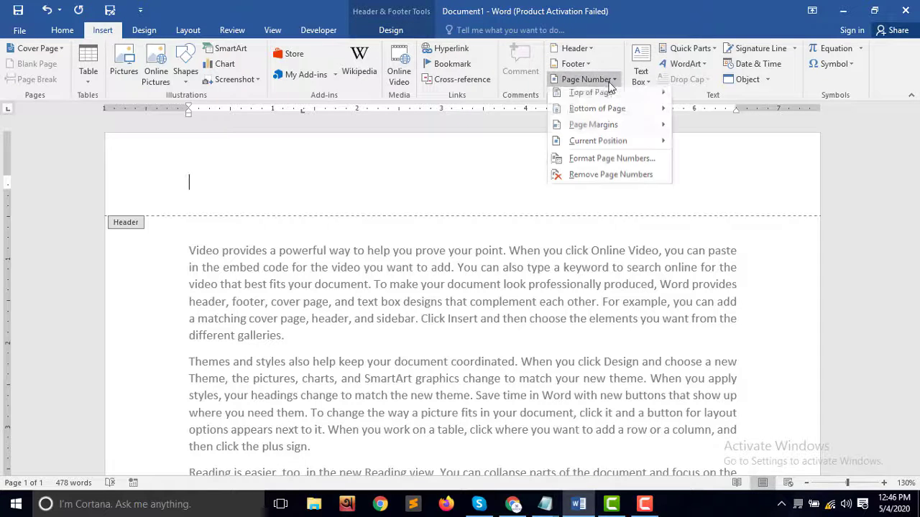
pyautogui.click(623, 164)
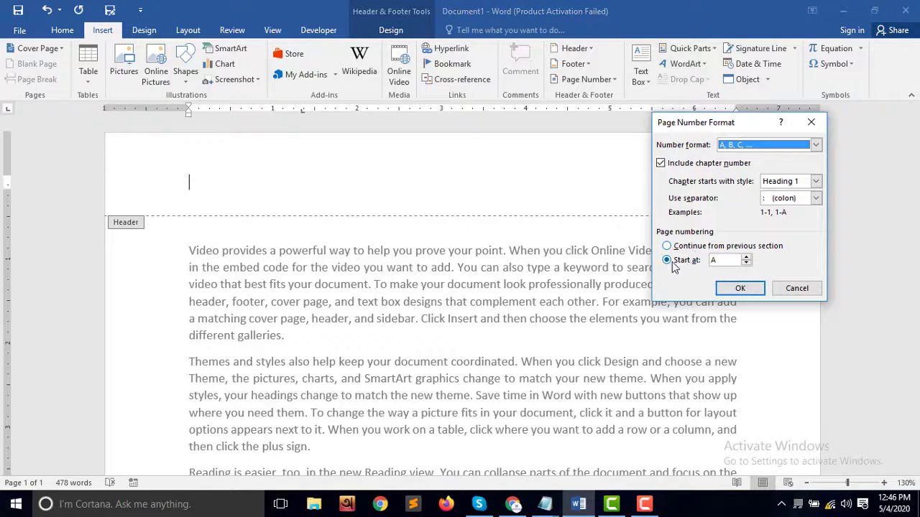
pyautogui.click(662, 165)
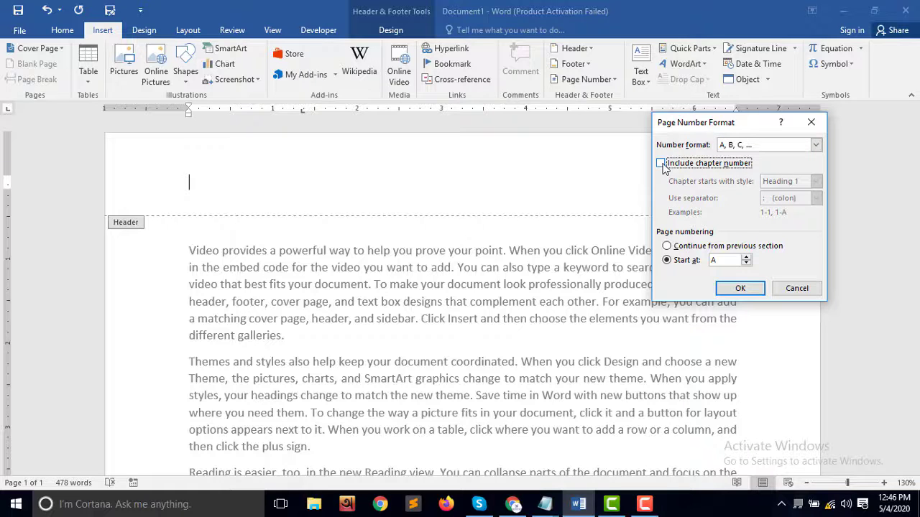
pyautogui.click(737, 290)
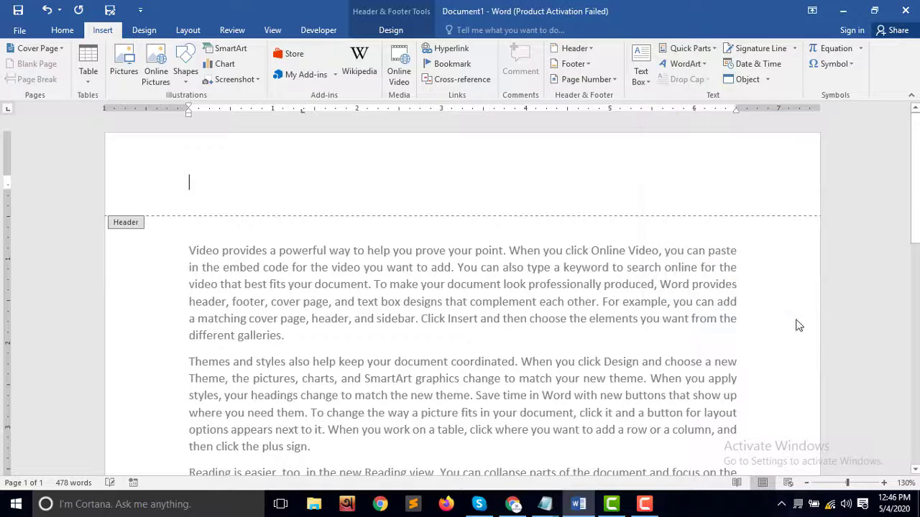
pyautogui.scroll(-3, 700, 298)
pyautogui.scroll(-3, 708, 292)
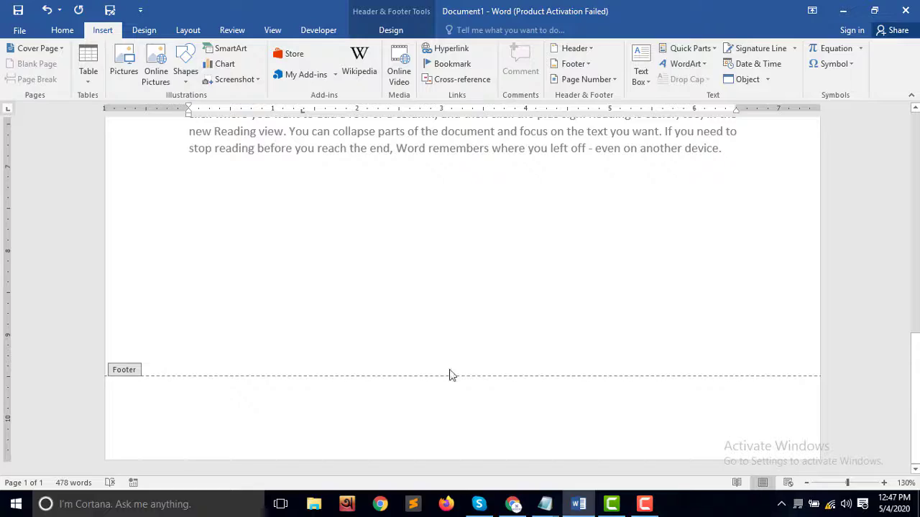
pyautogui.doubleClick(537, 268)
pyautogui.scroll(12, 538, 268)
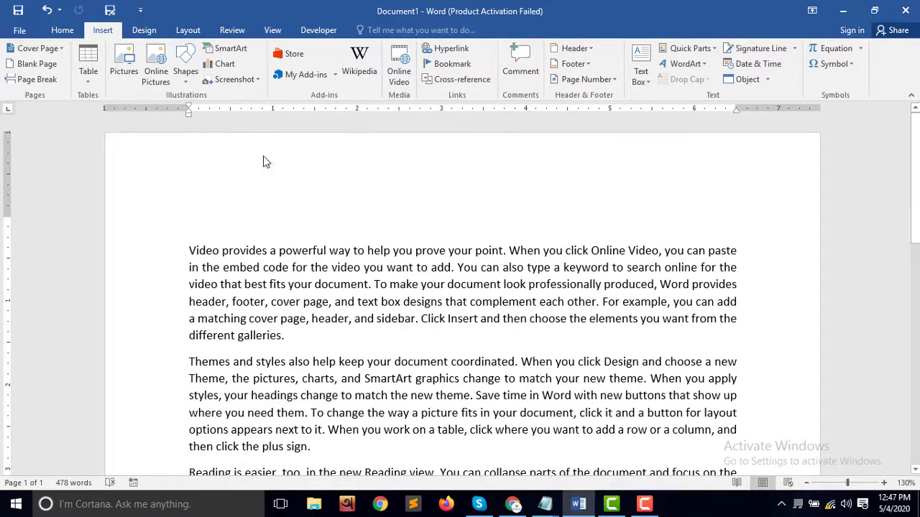
# Step: Run page number removal again and reapply the A, B, C format without chapter numbers
pyautogui.click(605, 87)
pyautogui.click(638, 181)
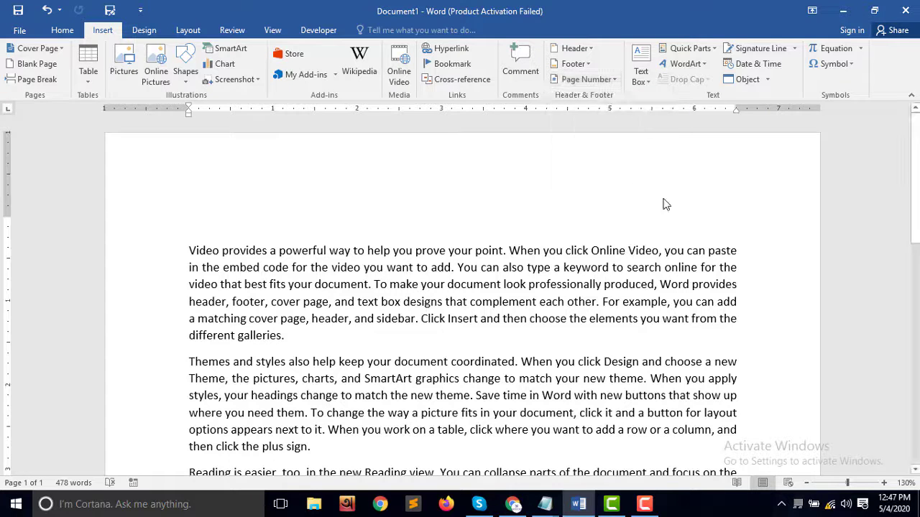
pyautogui.click(602, 81)
pyautogui.click(615, 165)
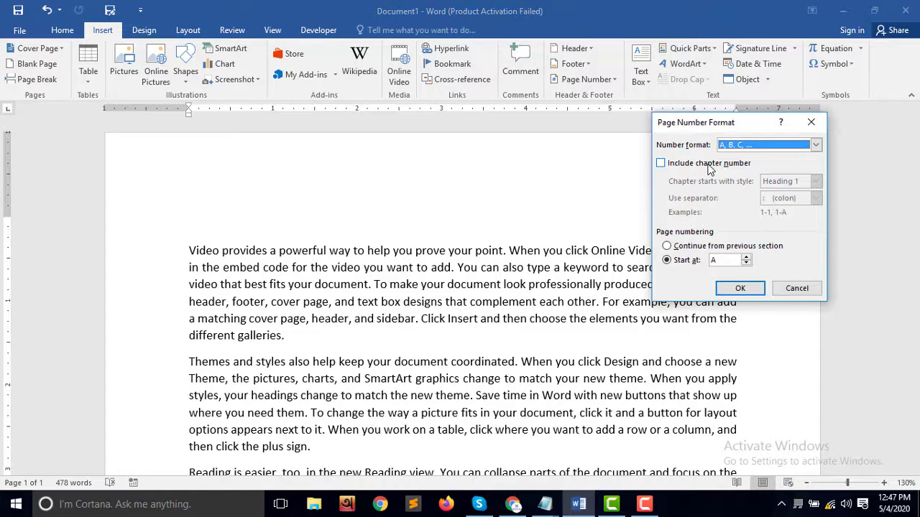
pyautogui.click(756, 293)
# Step: Open the footer area for editing and insert a Plain Number 1 page number at the top of the page
pyautogui.scroll(-5, 742, 350)
pyautogui.scroll(-5, 741, 350)
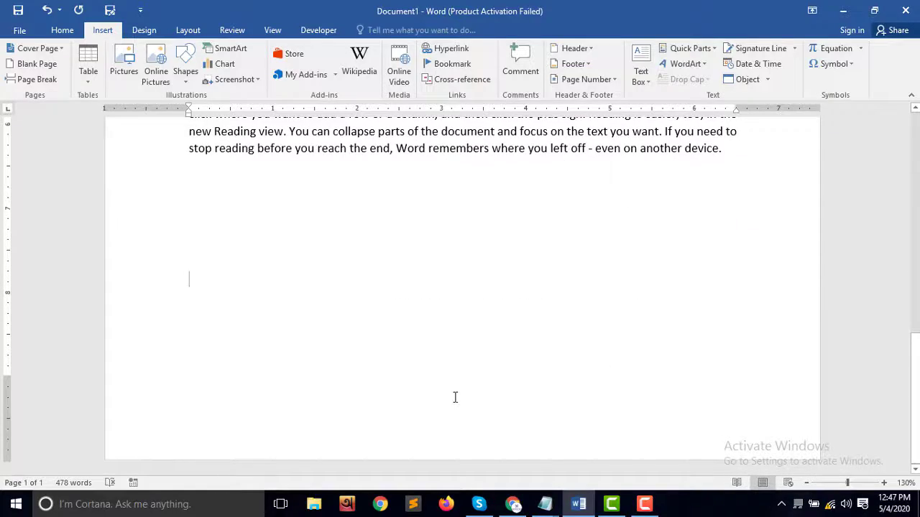
pyautogui.doubleClick(521, 406)
pyautogui.scroll(15, 786, 280)
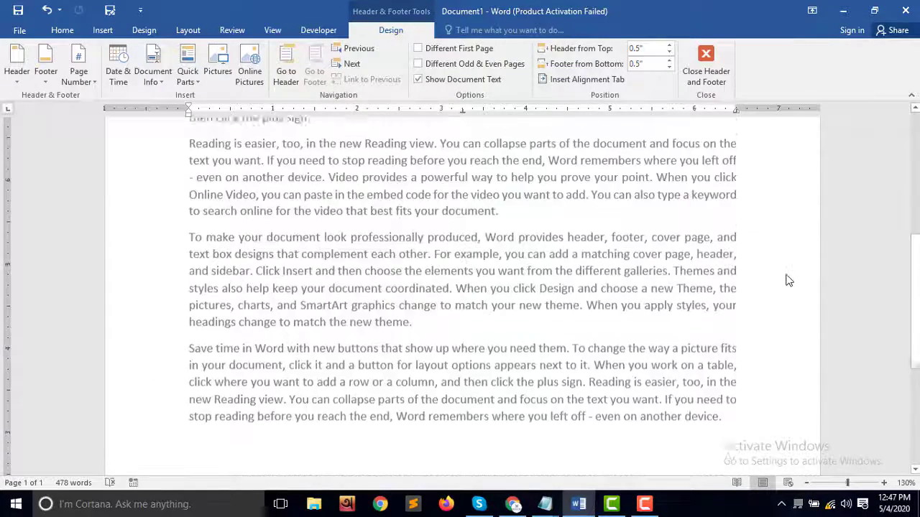
pyautogui.click(102, 29)
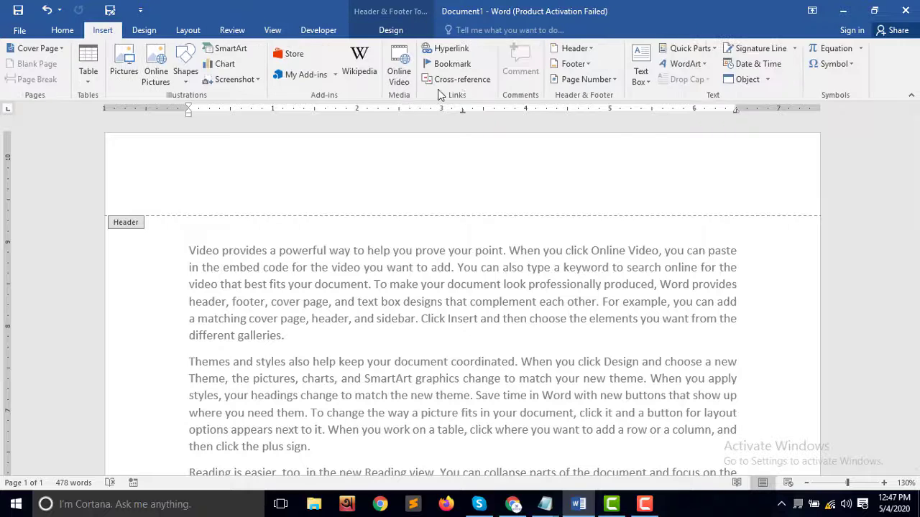
pyautogui.click(605, 82)
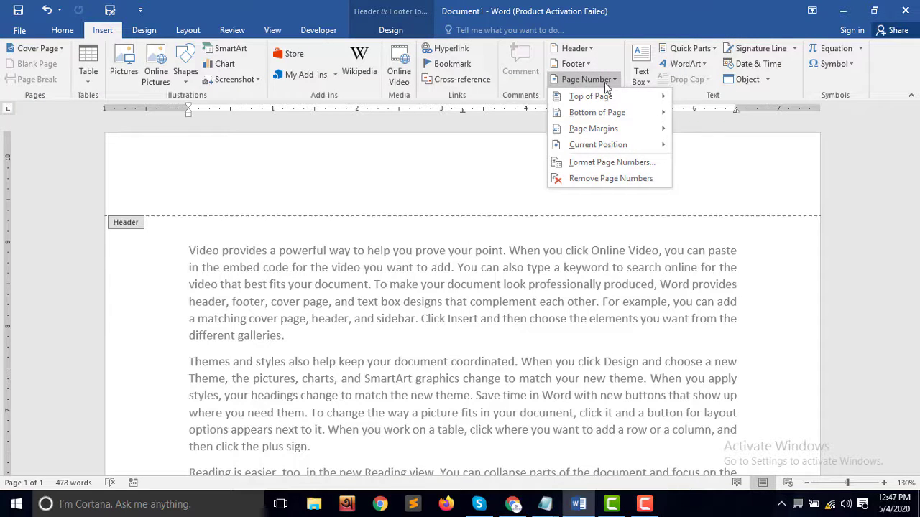
pyautogui.moveTo(608, 99)
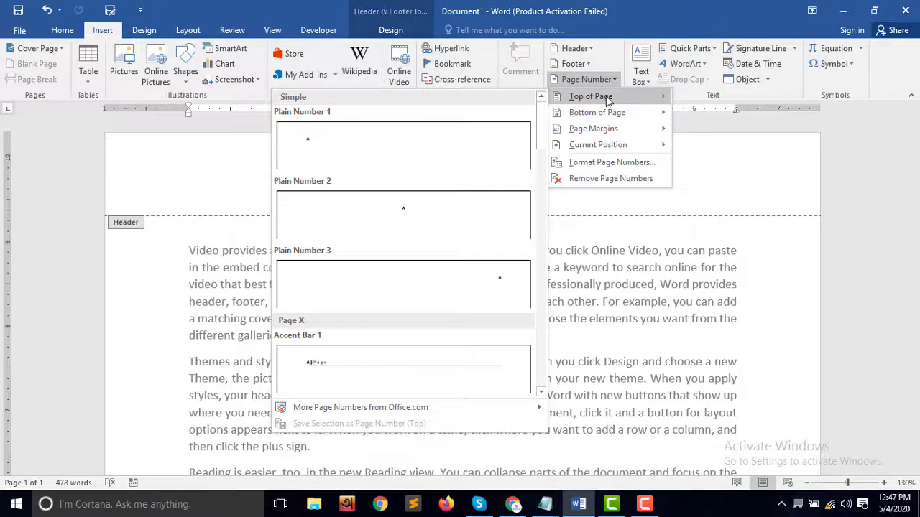
pyautogui.click(368, 156)
# Step: Look over the page with its new header number and return to editing the document body
pyautogui.scroll(-3, 454, 342)
pyautogui.scroll(3, 324, 266)
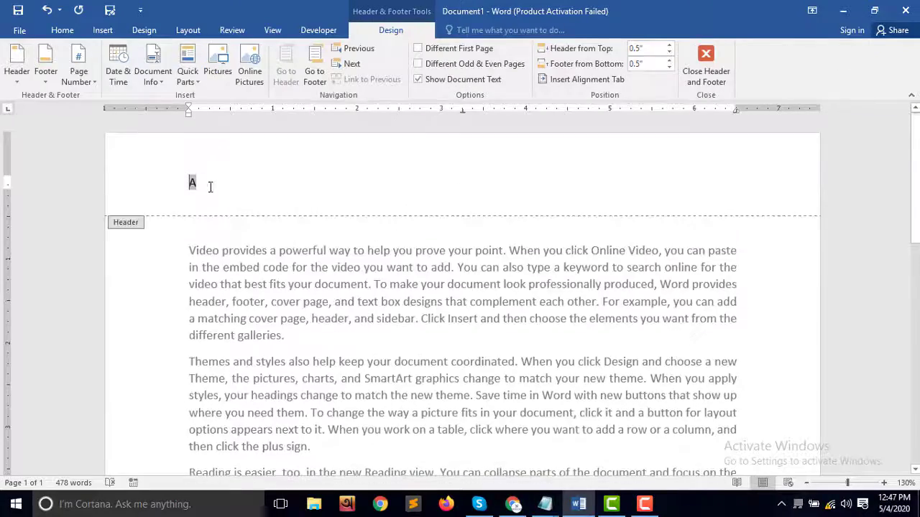
pyautogui.scroll(-7, 322, 252)
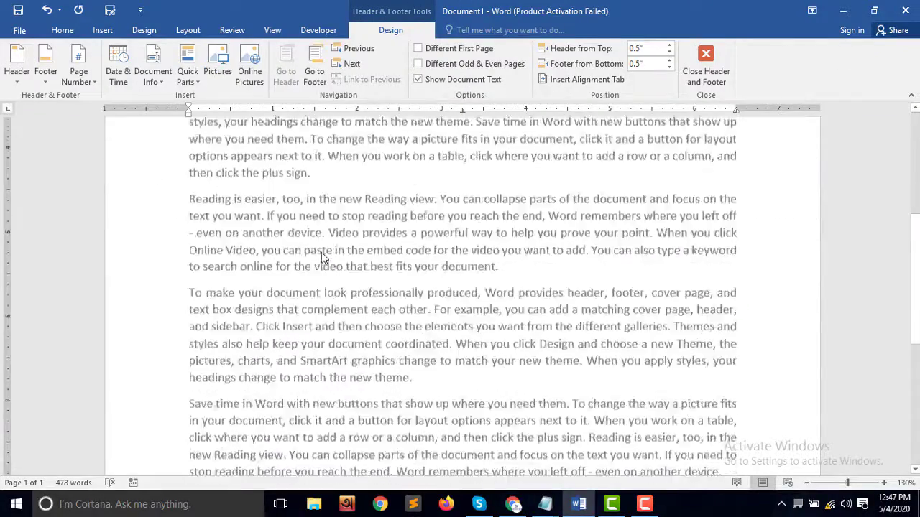
pyautogui.scroll(2, 322, 252)
pyautogui.scroll(-7, 322, 255)
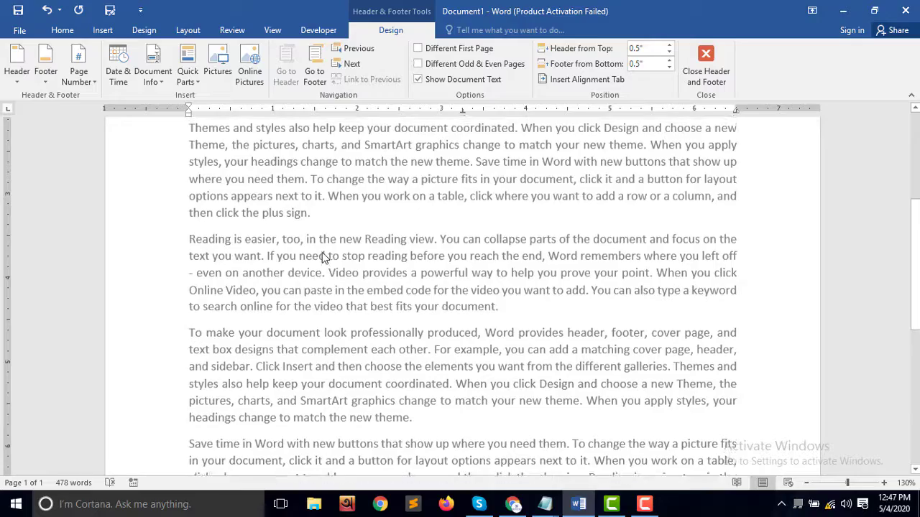
pyautogui.doubleClick(322, 282)
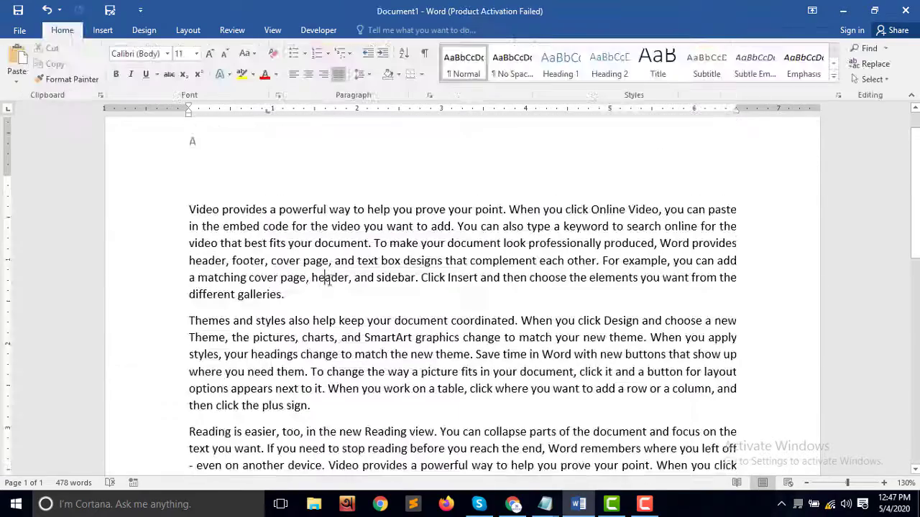
# Step: Add blank lines after the last paragraph until the document runs onto a second page
pyautogui.scroll(-7, 362, 290)
pyautogui.scroll(-1, 362, 290)
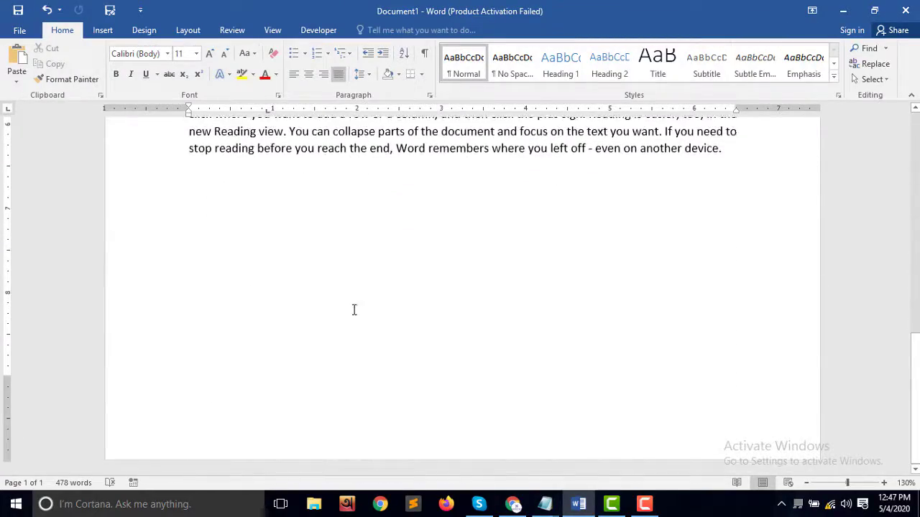
pyautogui.press('Return')
pyautogui.press('Return')
pyautogui.press('Return')
pyautogui.press('Return')
pyautogui.press('Return')
pyautogui.press('Return')
pyautogui.press('Return')
pyautogui.press('Return')
pyautogui.press('Return')
pyautogui.press('Return')
pyautogui.press('Return')
pyautogui.press('Return')
pyautogui.press('Return')
pyautogui.press('Return')
pyautogui.press('Return')
pyautogui.press('Return')
pyautogui.press('Return')
pyautogui.press('Return')
pyautogui.press('Return')
pyautogui.press('Return')
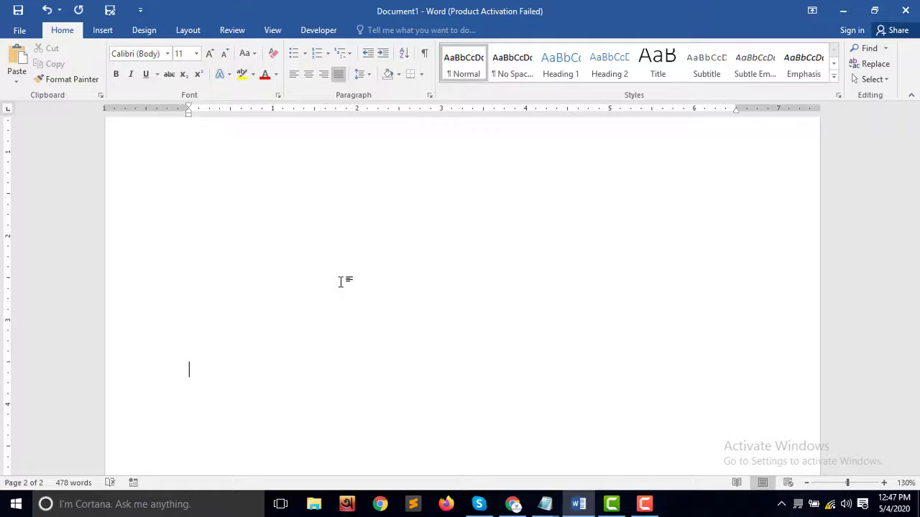
# Step: Delete blank lines from the second page until the cursor is back on the first page
pyautogui.press('BackSpace')
pyautogui.press('BackSpace')
pyautogui.press('BackSpace')
pyautogui.press('BackSpace')
pyautogui.press('BackSpace')
pyautogui.press('BackSpace')
pyautogui.press('BackSpace')
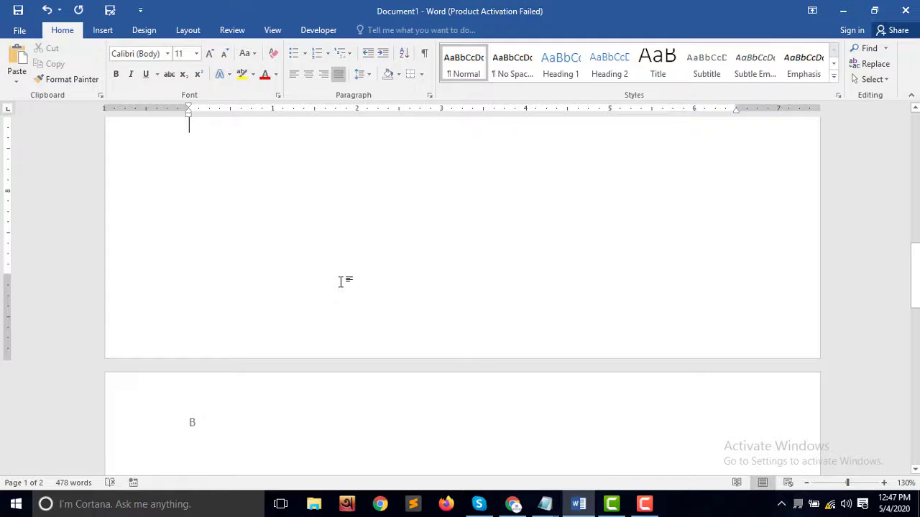
# Step: Review the second page and go back to the page number in the first page's header
pyautogui.scroll(-5, 488, 358)
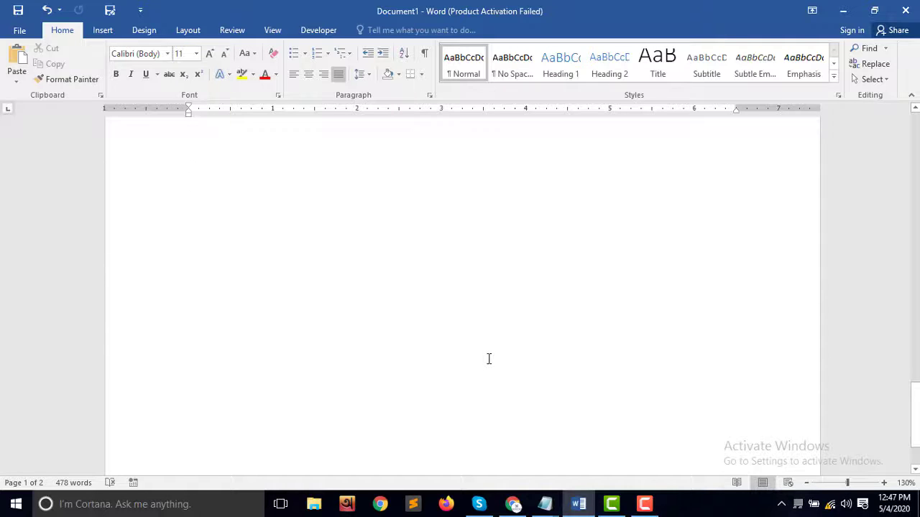
pyautogui.scroll(5, 492, 347)
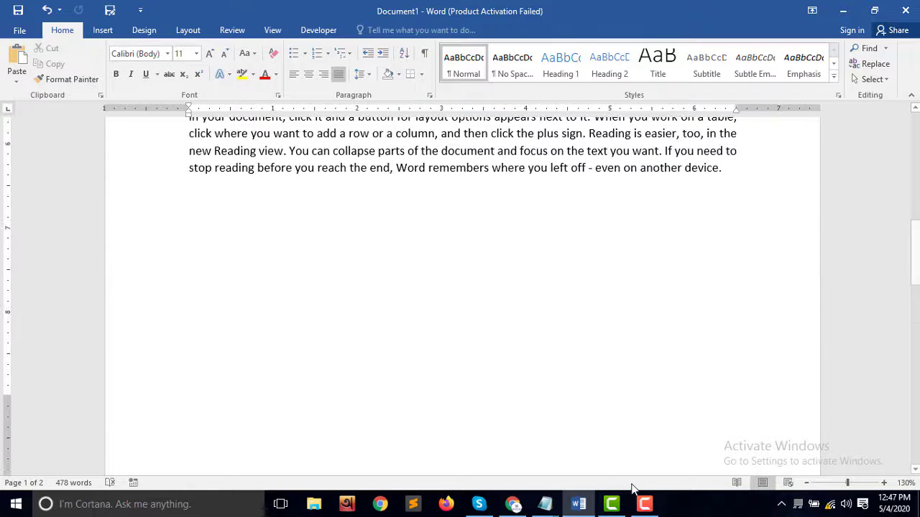
pyautogui.click(645, 503)
pyautogui.click(496, 285)
pyautogui.scroll(10, 472, 267)
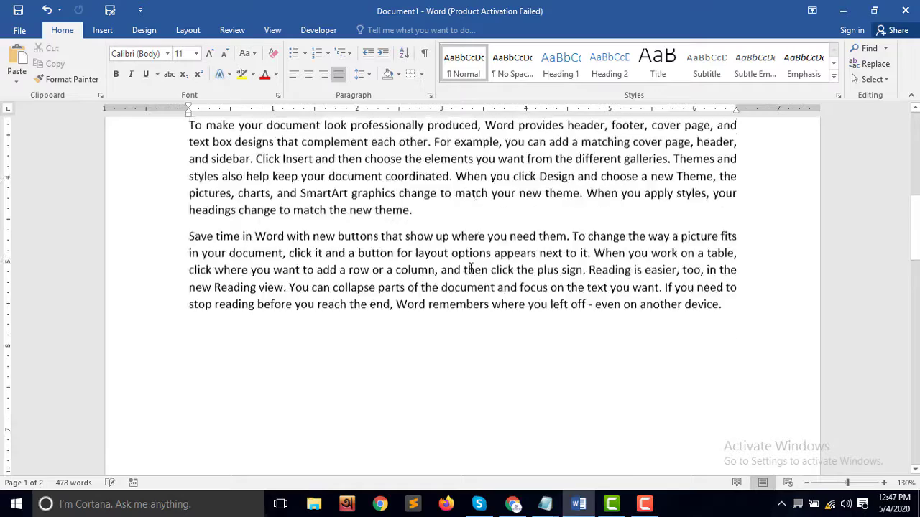
pyautogui.scroll(3, 474, 271)
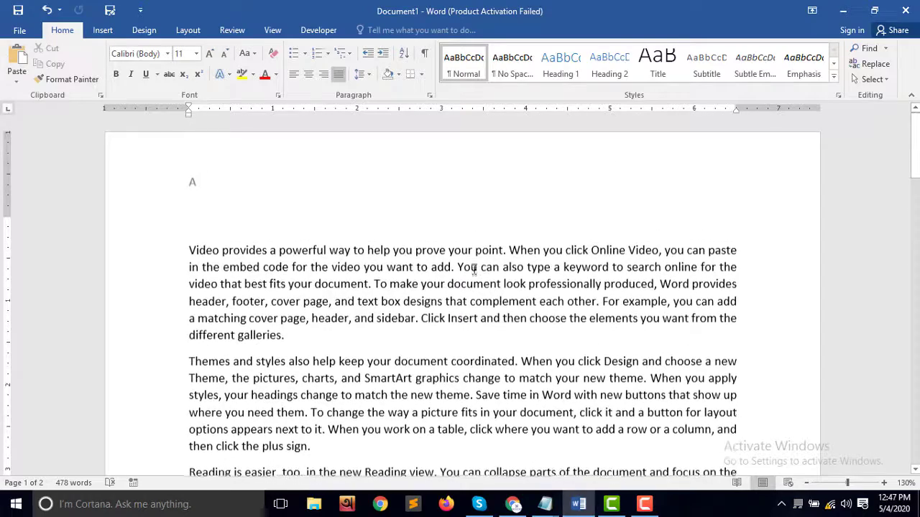
# Step: Browse the built-in header designs and open the existing header for editing
pyautogui.click(102, 29)
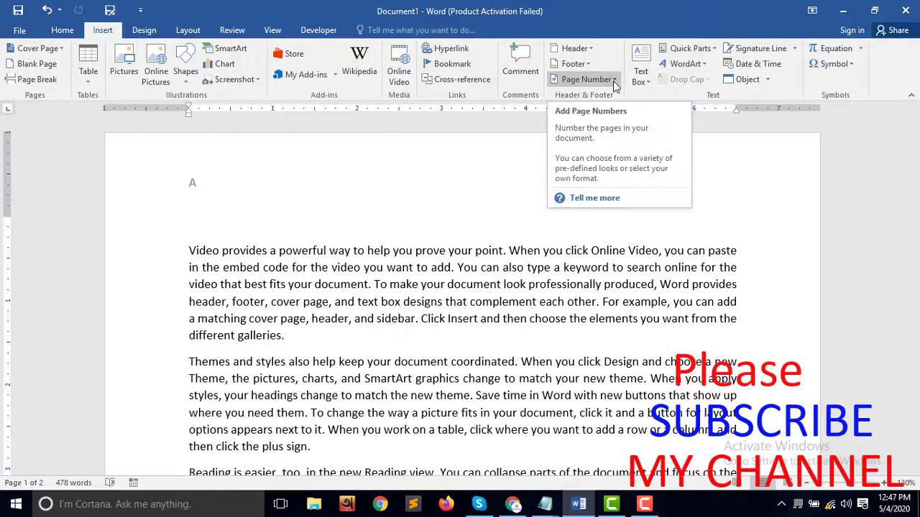
pyautogui.click(588, 48)
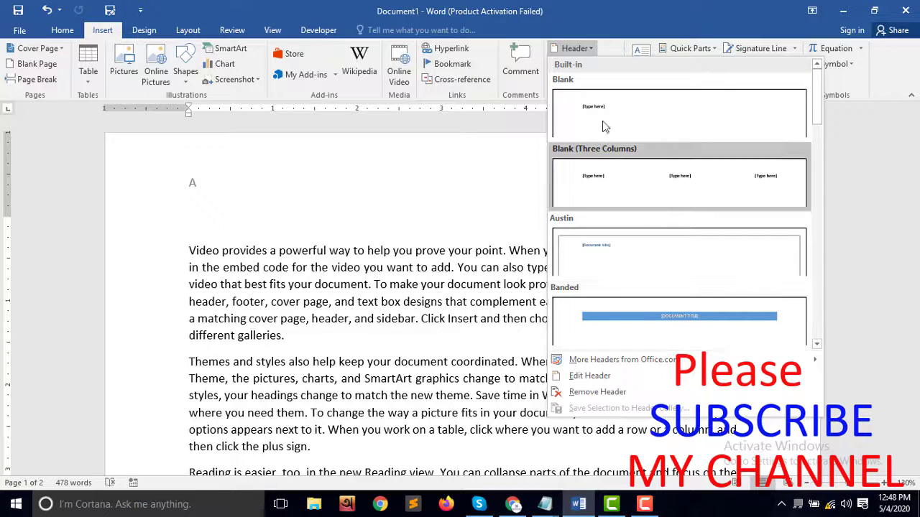
pyautogui.scroll(-5, 637, 311)
pyautogui.click(589, 376)
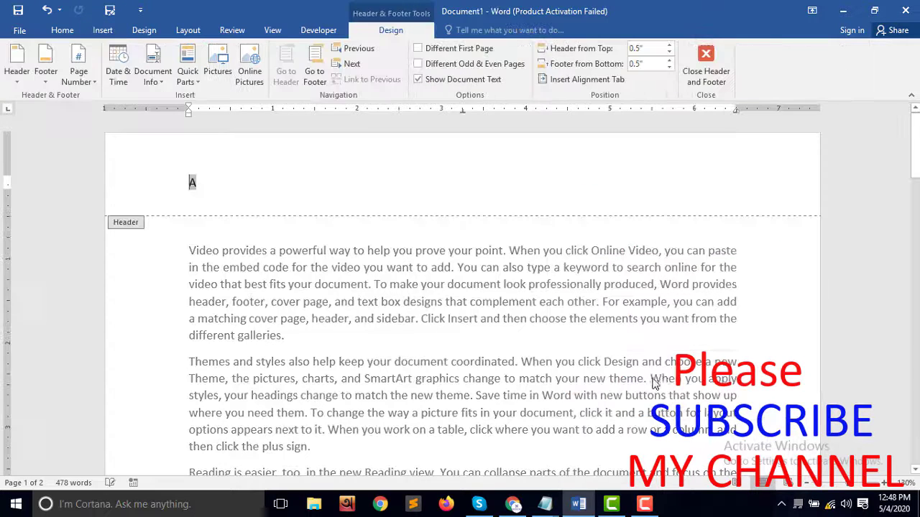